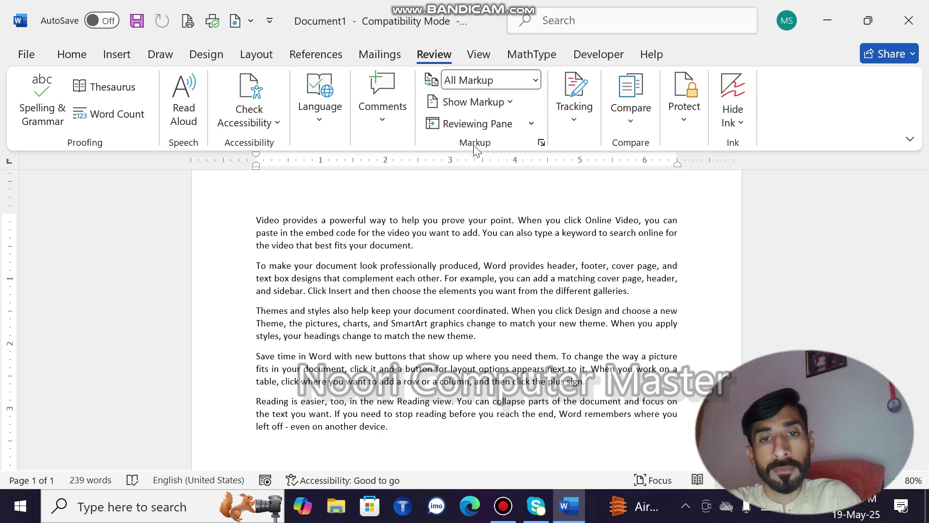
Add an empty comment on the word 'header' in the second paragraph
{"action": "left_click", "coordinate": [387, 111]}
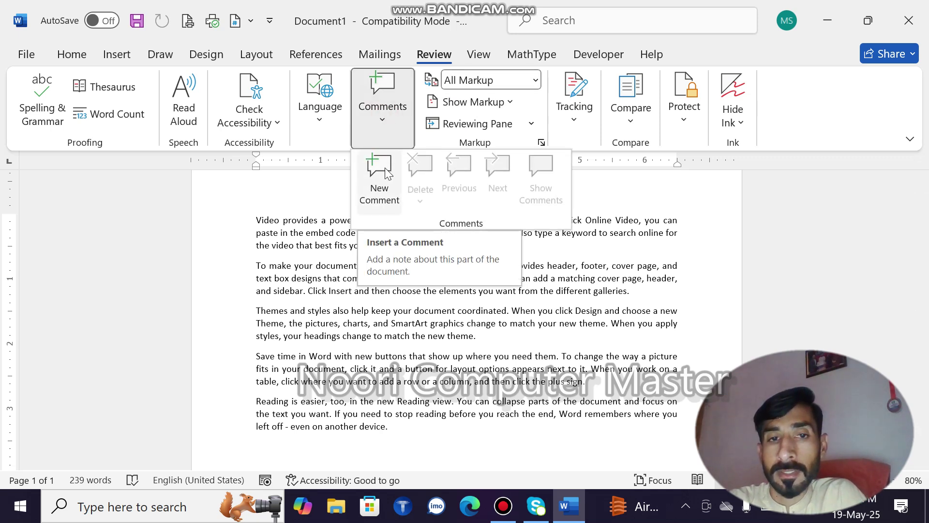
{"action": "left_click", "coordinate": [315, 259]}
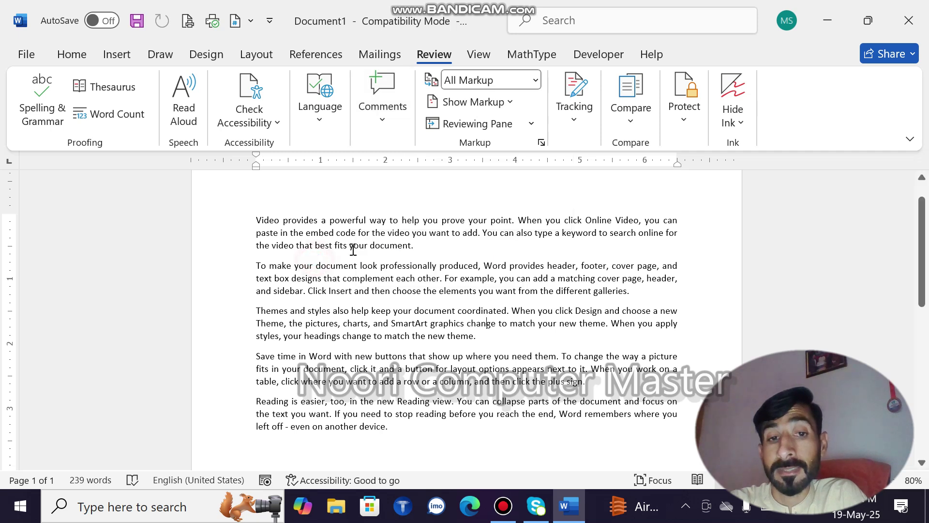
{"action": "left_click_drag", "start_coordinate": [413, 247], "coordinate": [371, 246]}
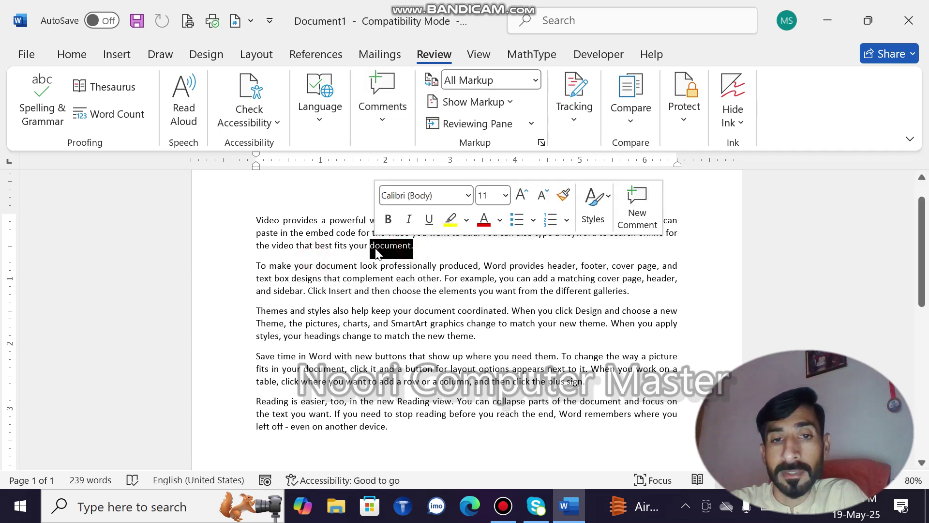
{"action": "left_click", "coordinate": [513, 252]}
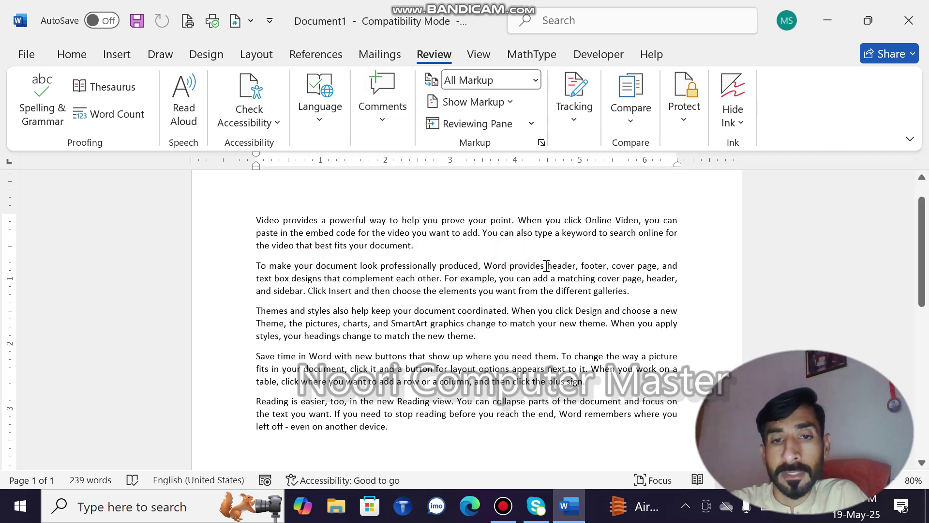
{"action": "left_click_drag", "start_coordinate": [546, 266], "coordinate": [514, 265]}
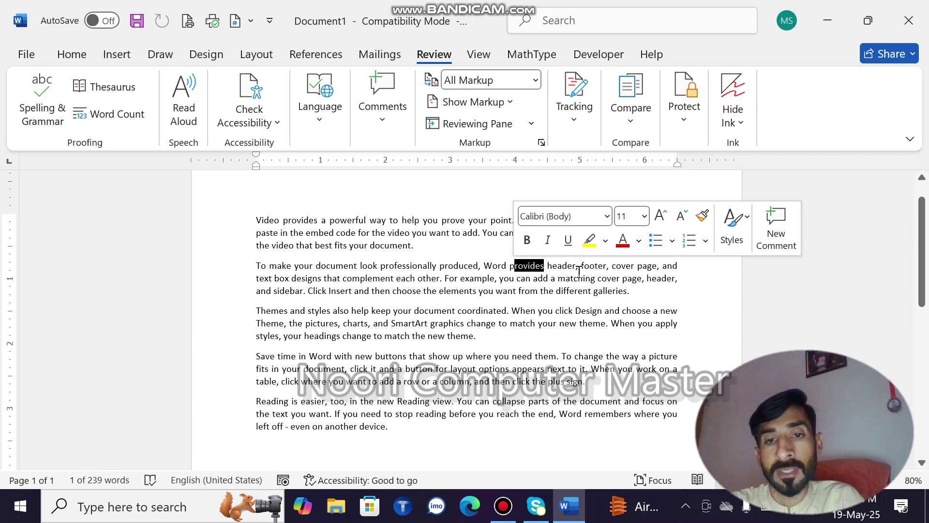
{"action": "left_click_drag", "start_coordinate": [572, 266], "coordinate": [547, 265]}
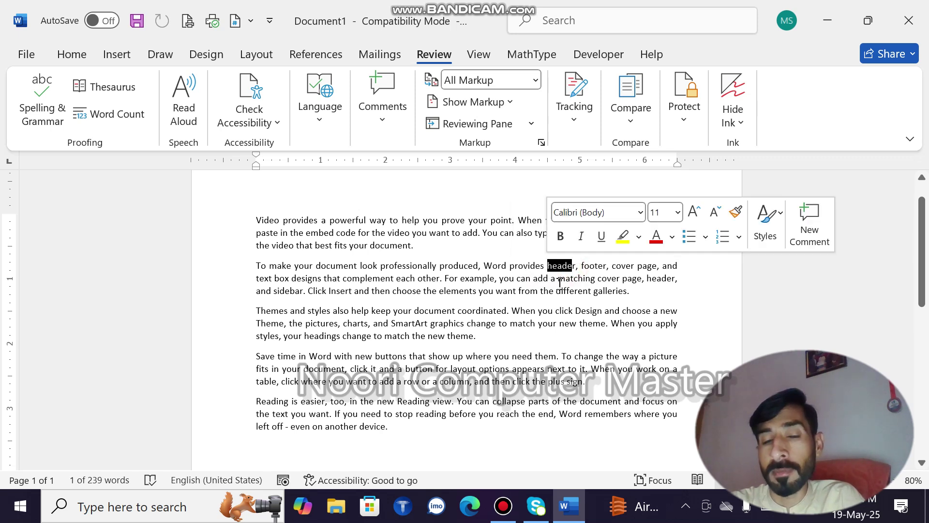
{"action": "left_click", "coordinate": [396, 120]}
{"action": "left_click", "coordinate": [379, 169]}
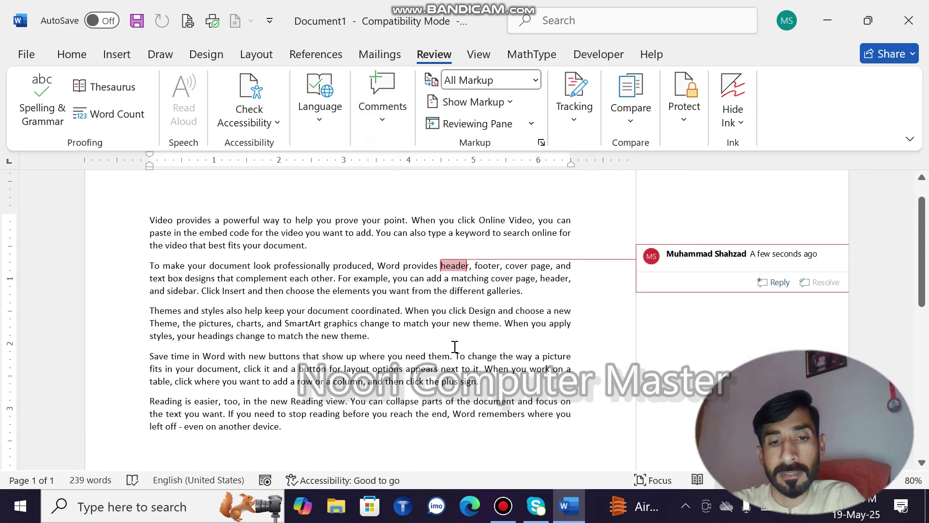
Add a second empty comment on the phrase 'need them'
{"action": "left_click_drag", "start_coordinate": [452, 356], "coordinate": [418, 352]}
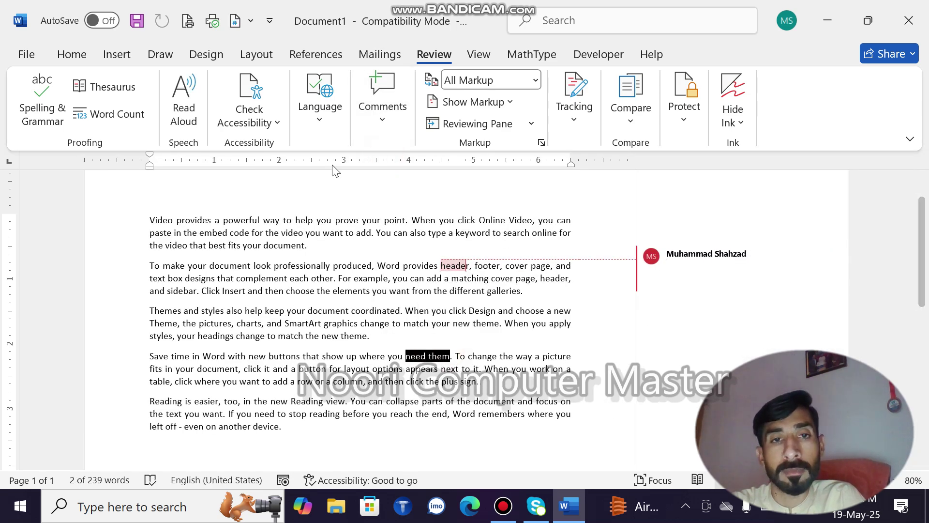
{"action": "left_click", "coordinate": [375, 112]}
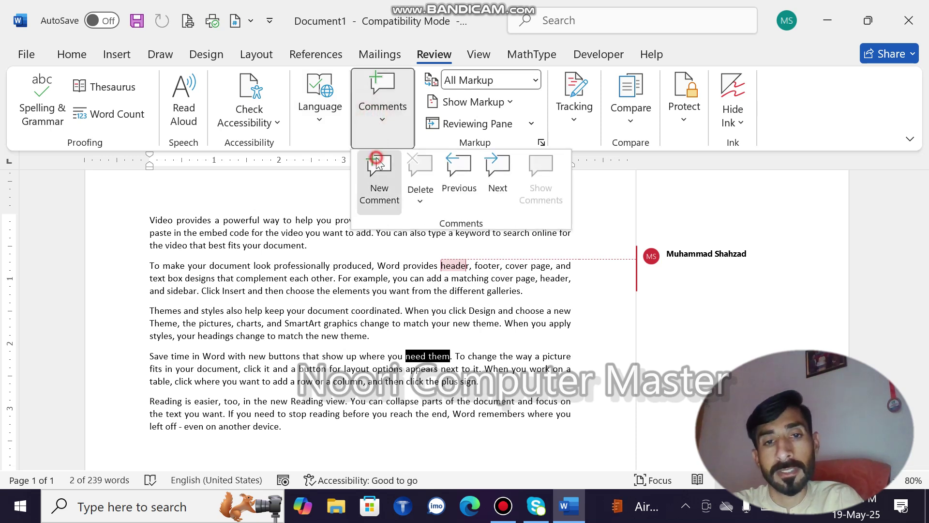
{"action": "left_click", "coordinate": [378, 193]}
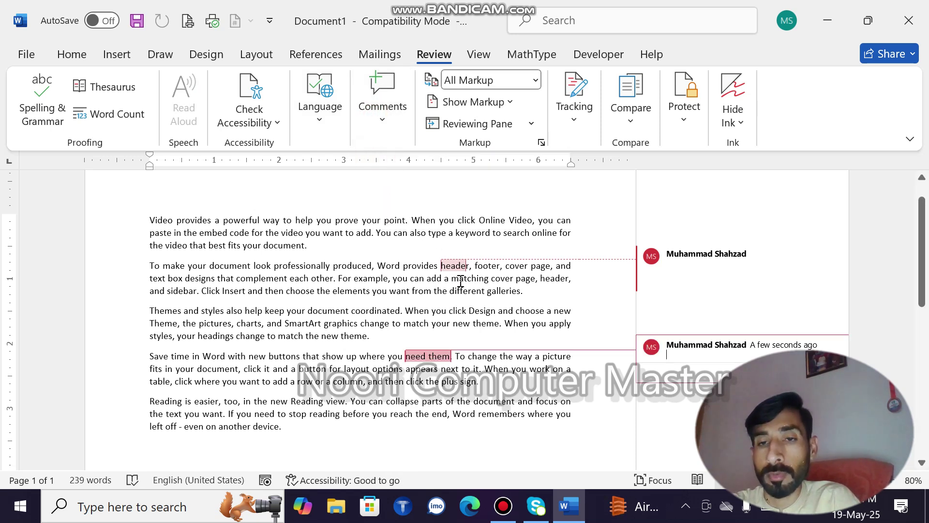
{"action": "left_click", "coordinate": [743, 283]}
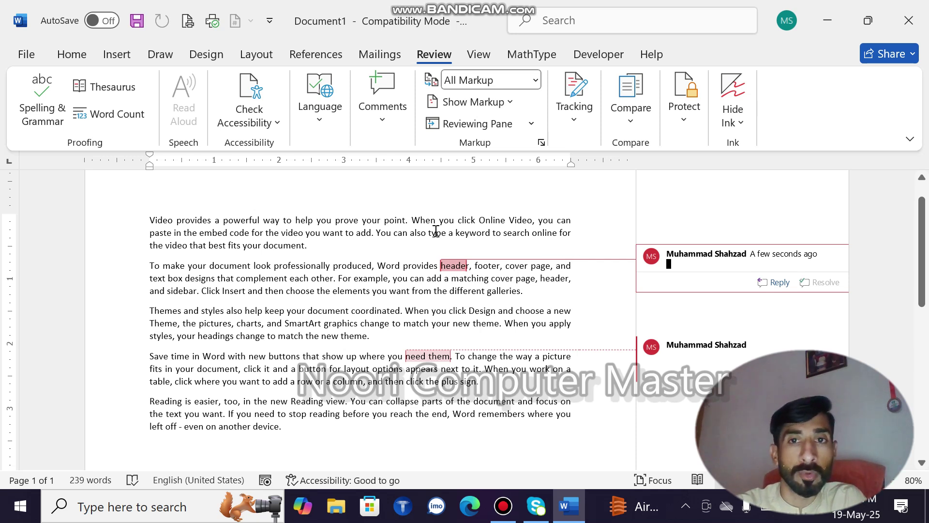
{"action": "left_click", "coordinate": [400, 210]}
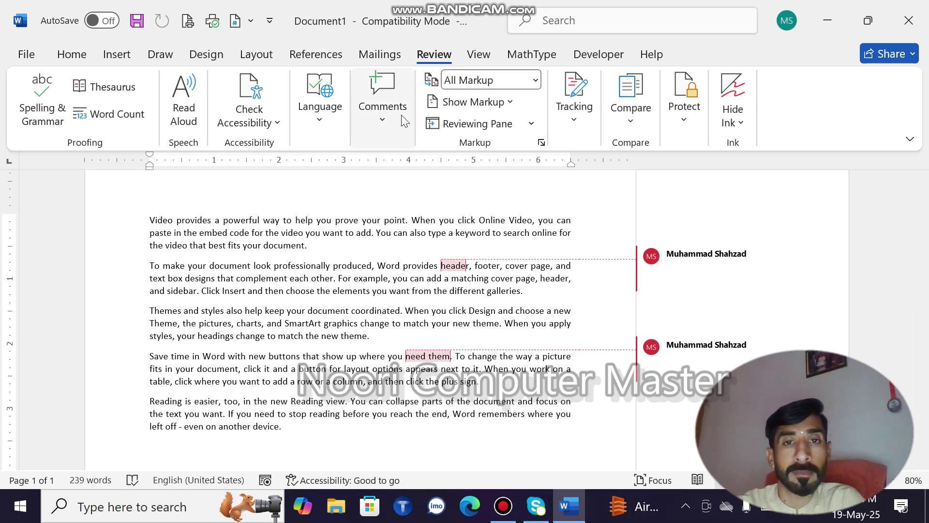
Step to the 'need them' and 'header' comments and delete each one
{"action": "left_click", "coordinate": [381, 123]}
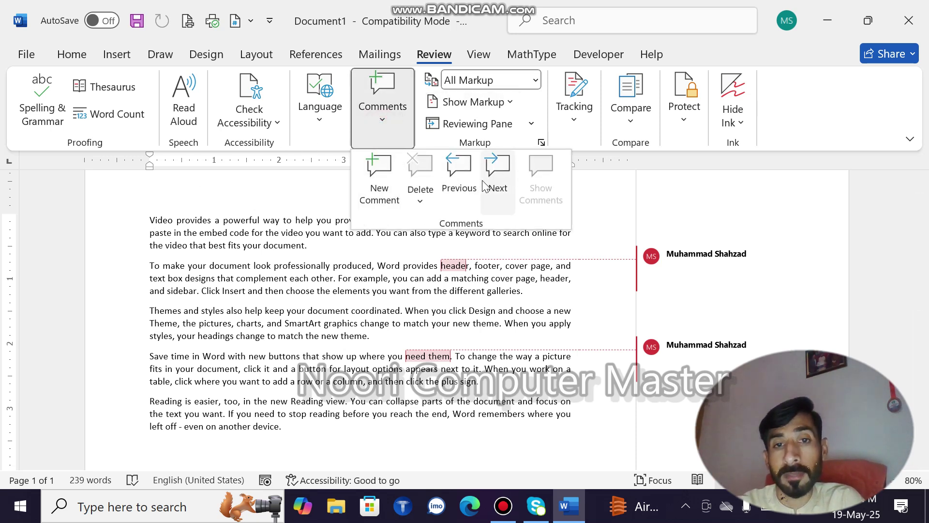
{"action": "left_click", "coordinate": [494, 179]}
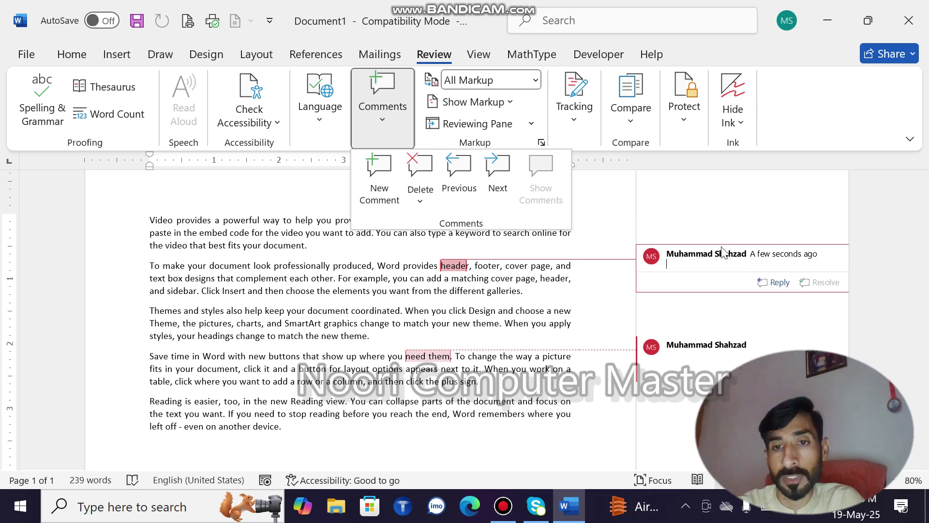
{"action": "left_click", "coordinate": [493, 175]}
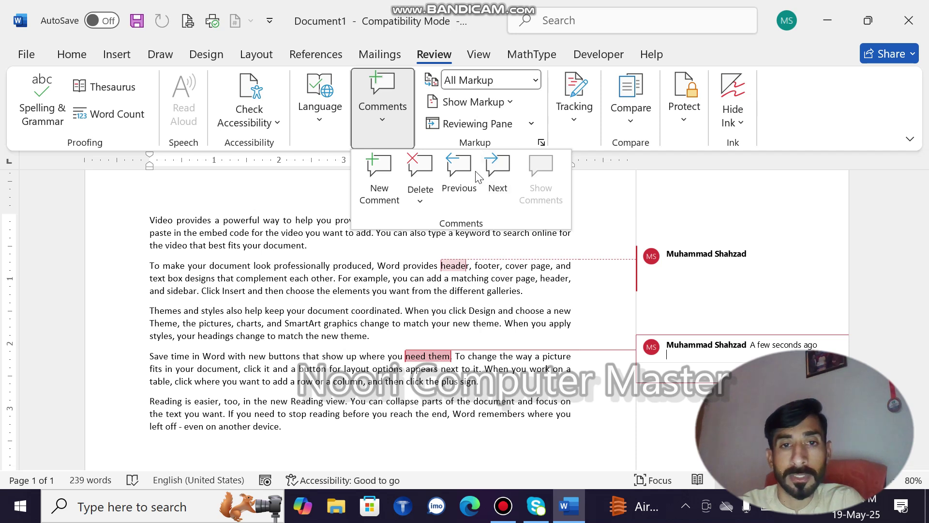
{"action": "left_click", "coordinate": [424, 170]}
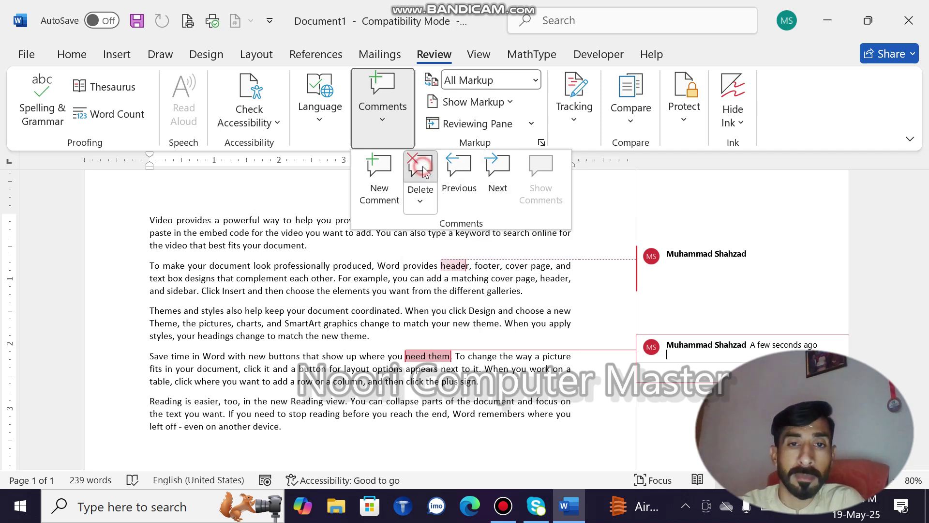
{"action": "left_click", "coordinate": [460, 172]}
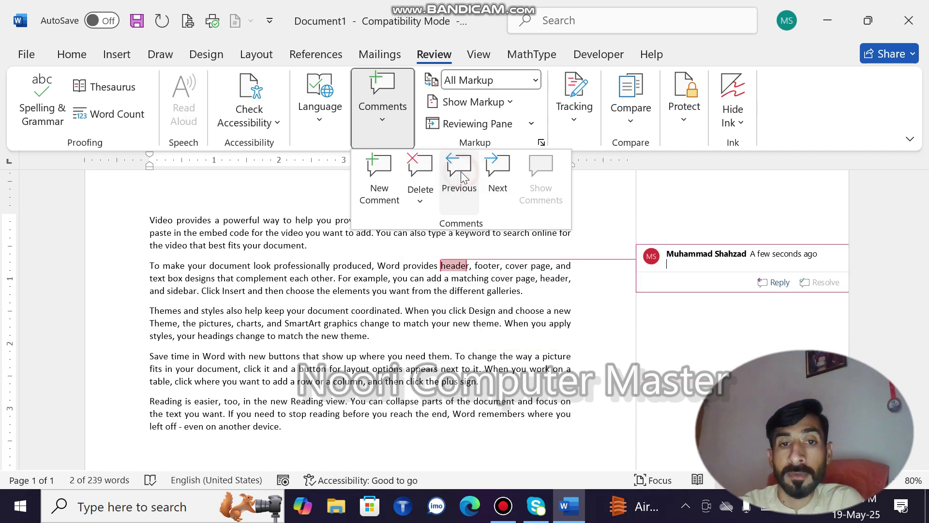
{"action": "left_click", "coordinate": [422, 170]}
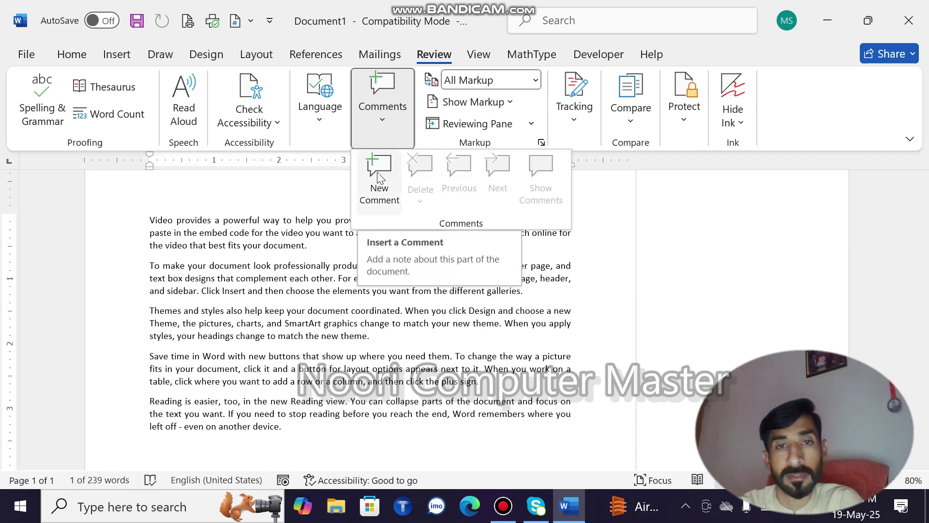
{"action": "left_click", "coordinate": [264, 294]}
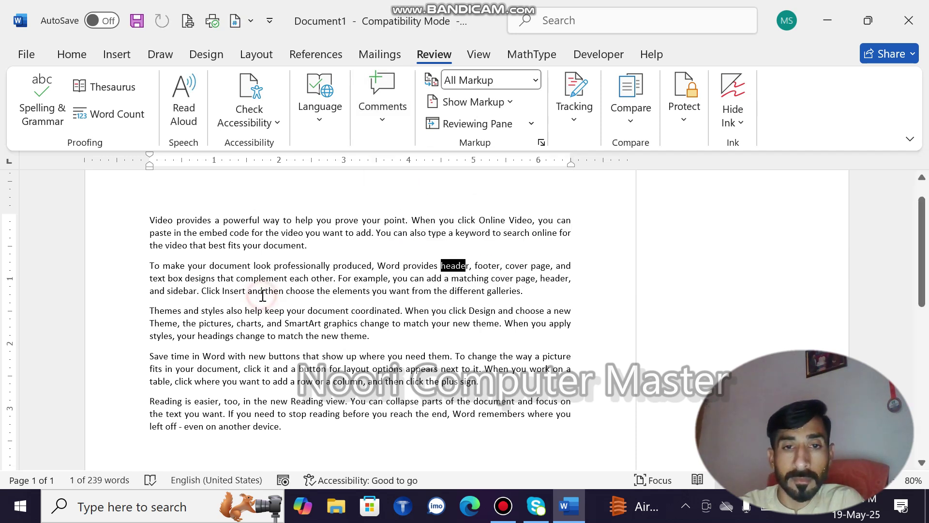
{"action": "left_click", "coordinate": [450, 360]}
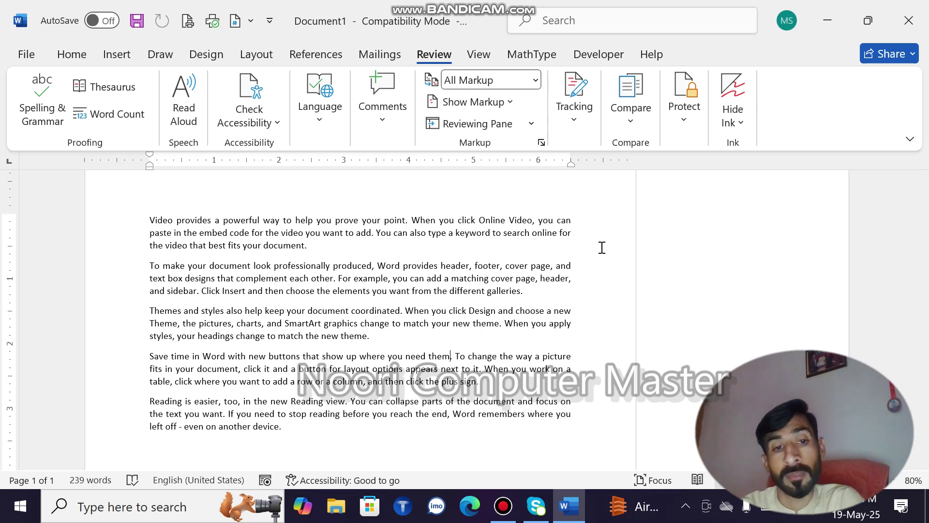
Turn on Track Changes from the Review tab's tracking options
{"action": "left_click_drag", "start_coordinate": [289, 429], "coordinate": [147, 410]}
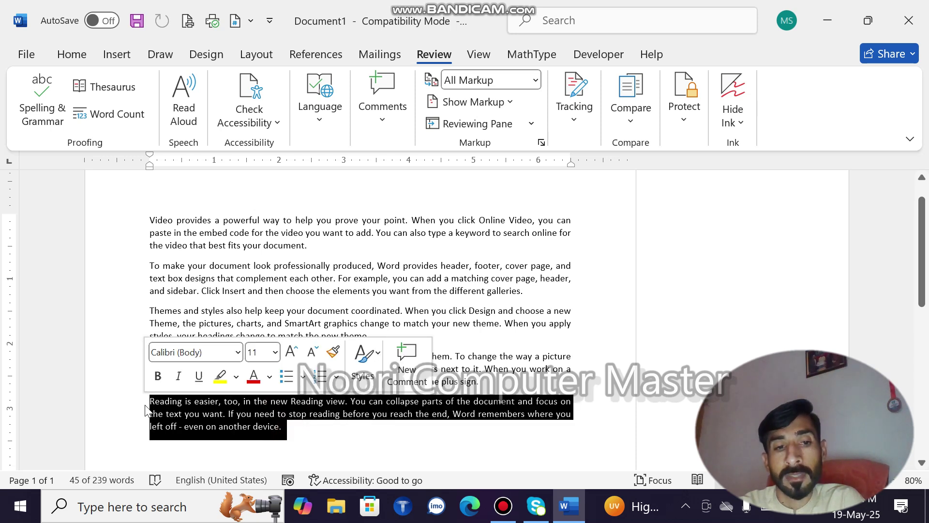
{"action": "left_click", "coordinate": [580, 92]}
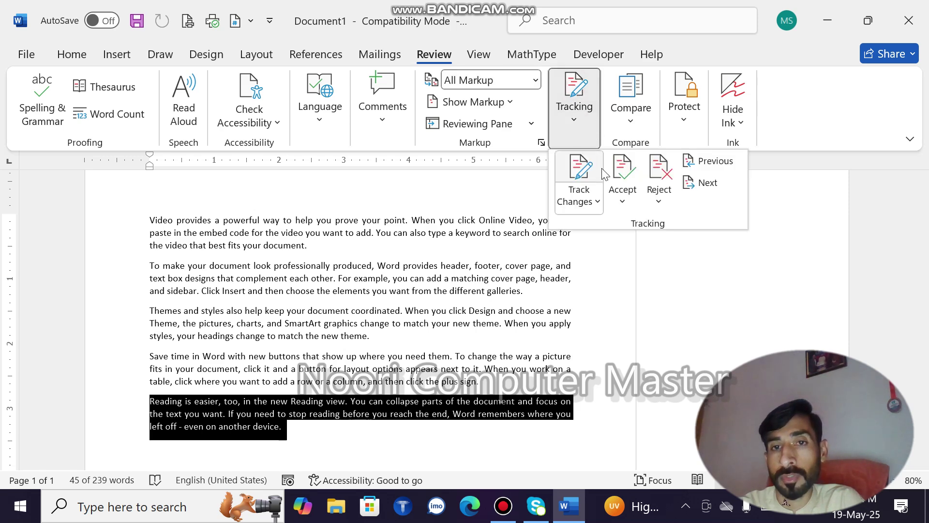
{"action": "left_click", "coordinate": [588, 174]}
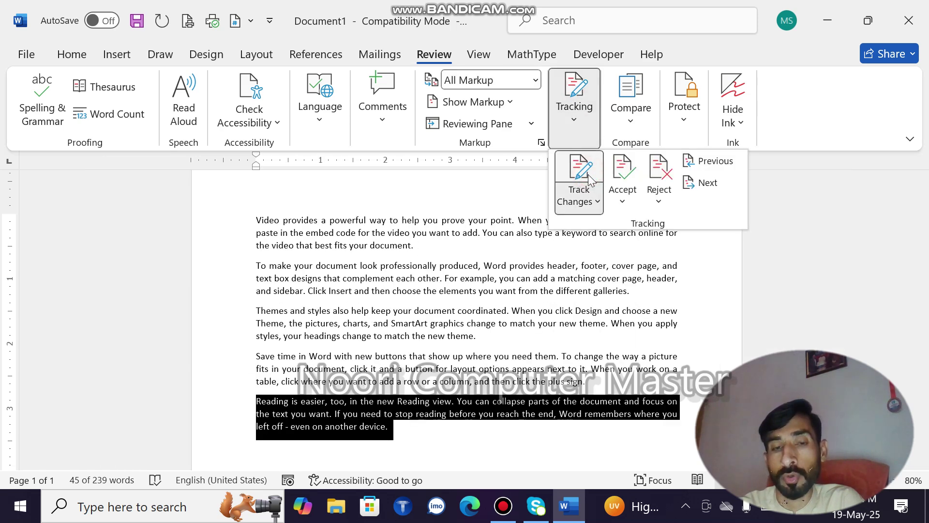
Delete the 'Themes and styles' paragraph so it shows as a tracked deletion
{"action": "left_click", "coordinate": [419, 314]}
{"action": "left_click_drag", "start_coordinate": [484, 343], "coordinate": [221, 315]}
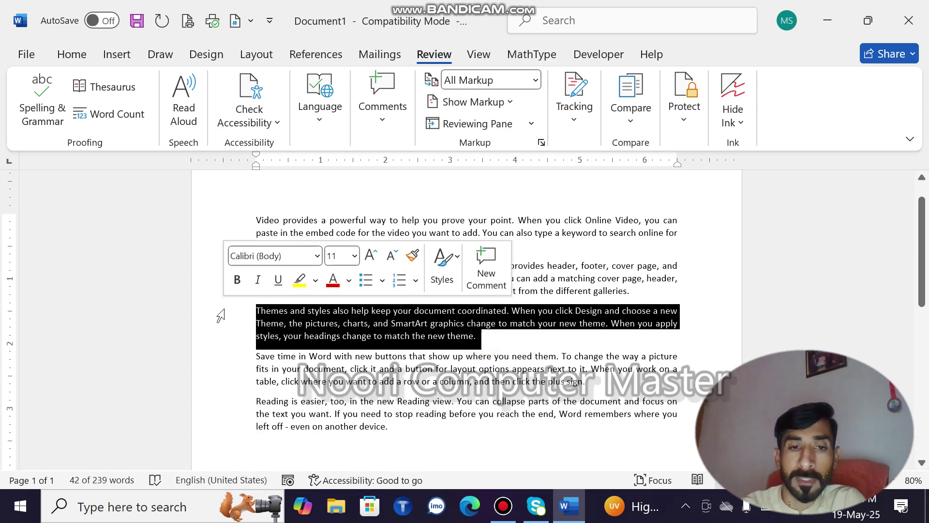
{"action": "key", "text": "Delete"}
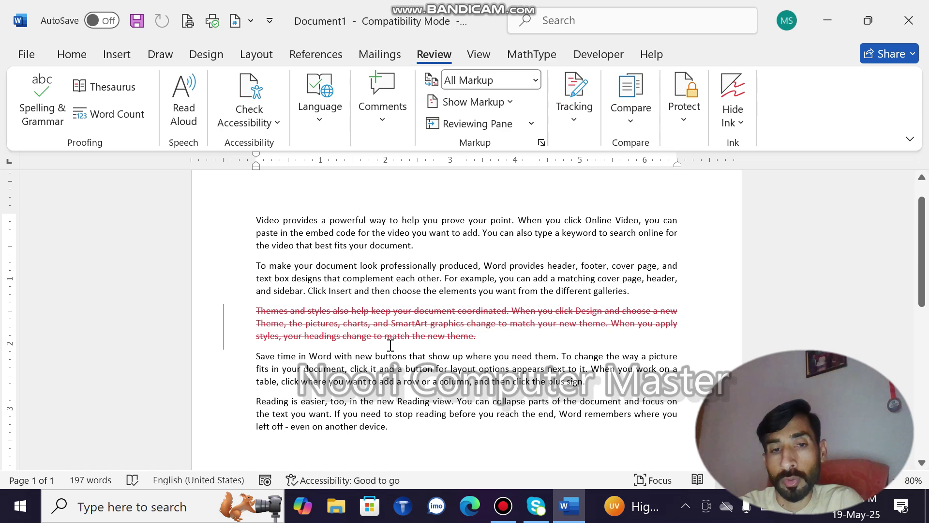
{"action": "mouse_move", "coordinate": [390, 341]}
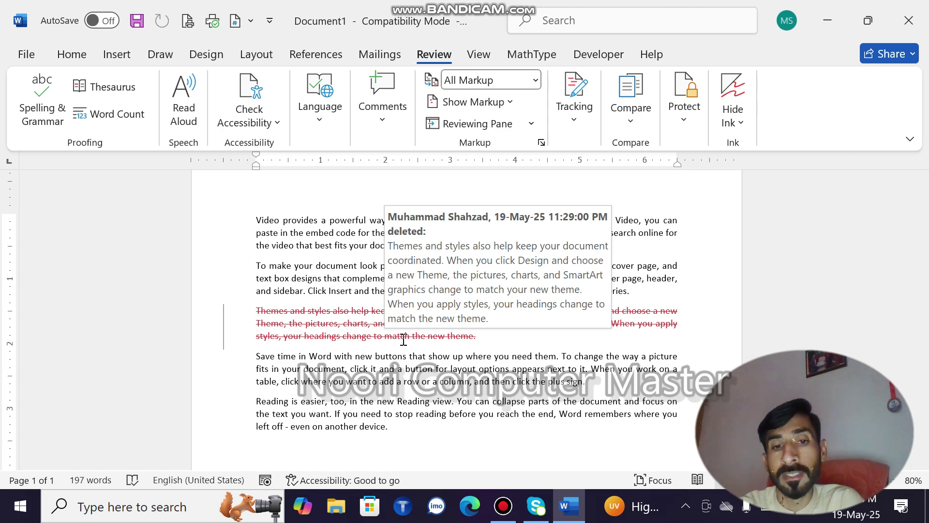
Bold the plus-sign clause ending the fourth paragraph with Ctrl+B
{"action": "right_click", "coordinate": [587, 385]}
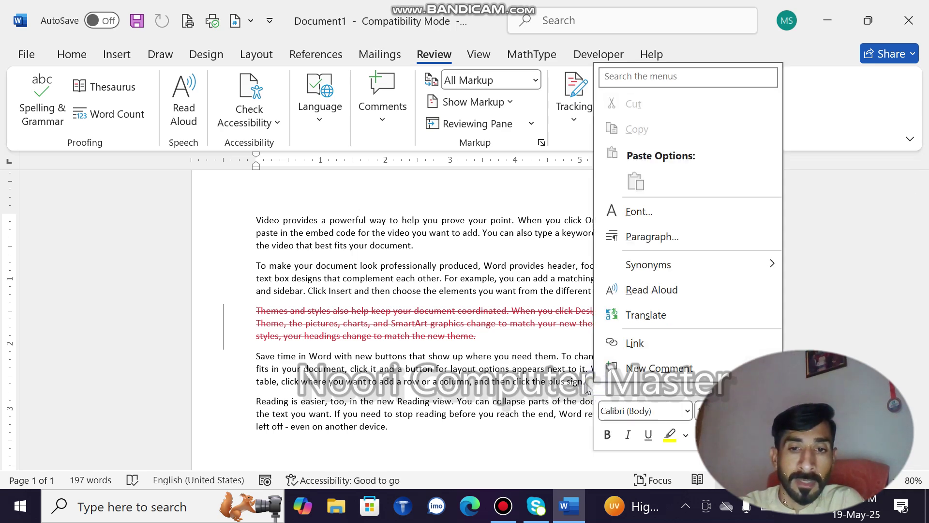
{"action": "left_click", "coordinate": [587, 385]}
{"action": "left_click_drag", "start_coordinate": [586, 383], "coordinate": [472, 387]}
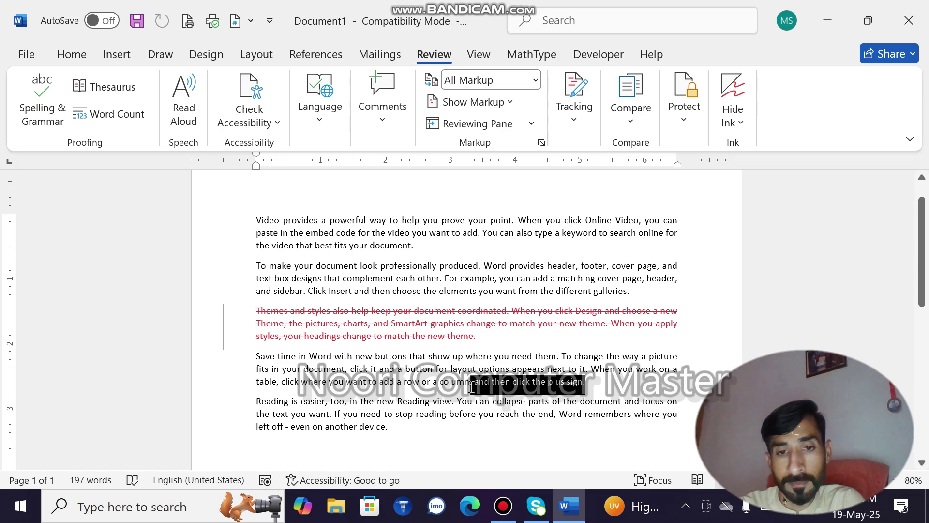
{"action": "key", "text": "ctrl+b"}
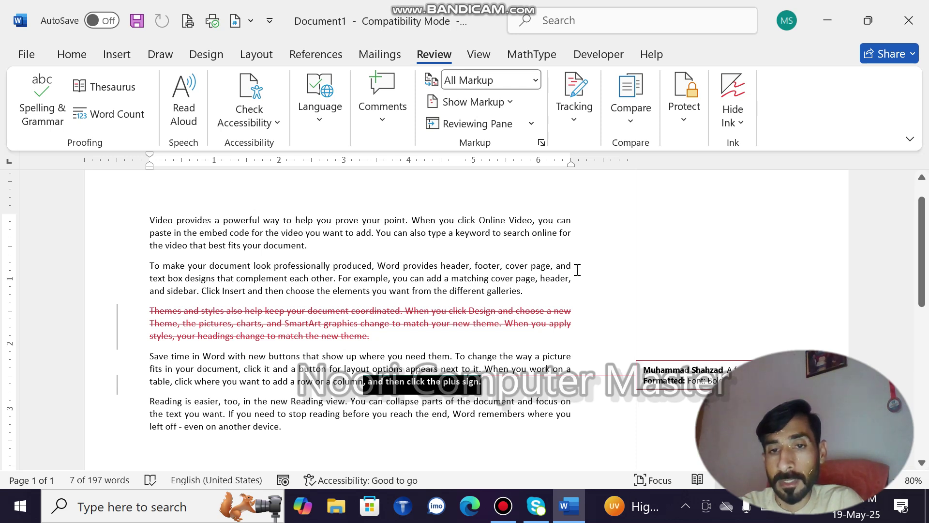
Italicise 'produced' through 'and' in paragraph two, and underline paragraph one from 'can' onward
{"action": "left_click_drag", "start_coordinate": [576, 267], "coordinate": [348, 271]}
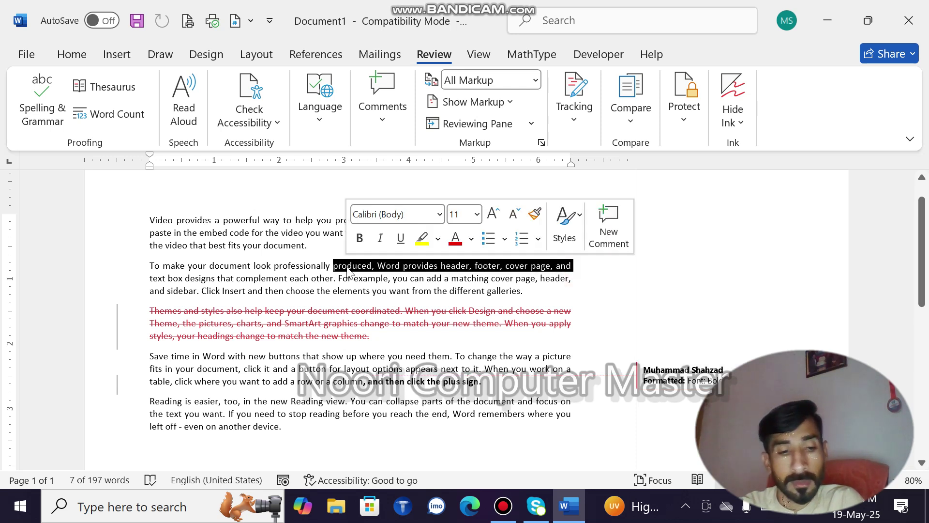
{"action": "key", "text": "ctrl+i"}
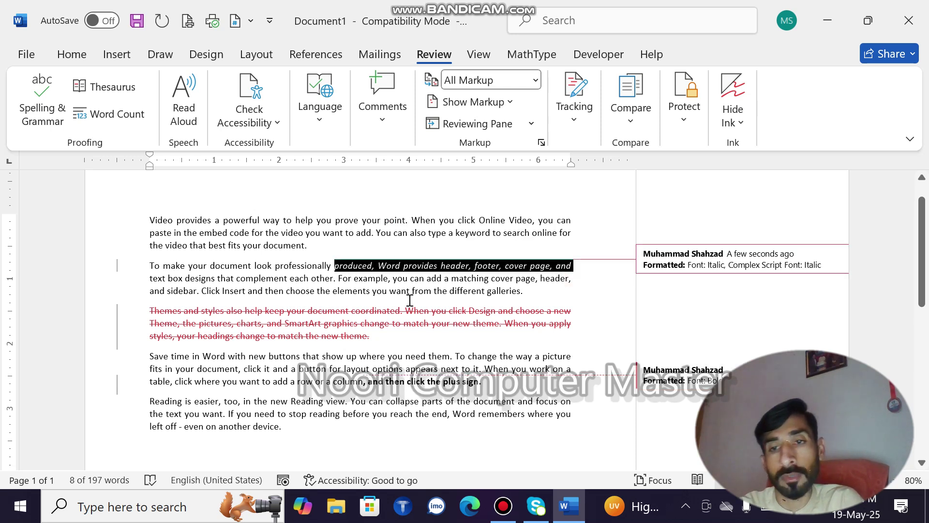
{"action": "left_click", "coordinate": [467, 228]}
{"action": "left_click_drag", "start_coordinate": [561, 220], "coordinate": [420, 242]}
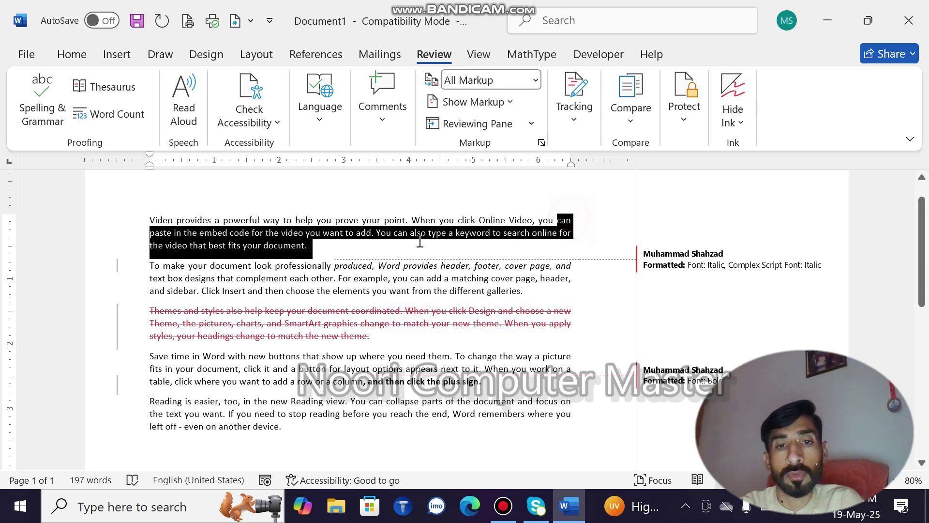
{"action": "key", "text": "ctrl+u"}
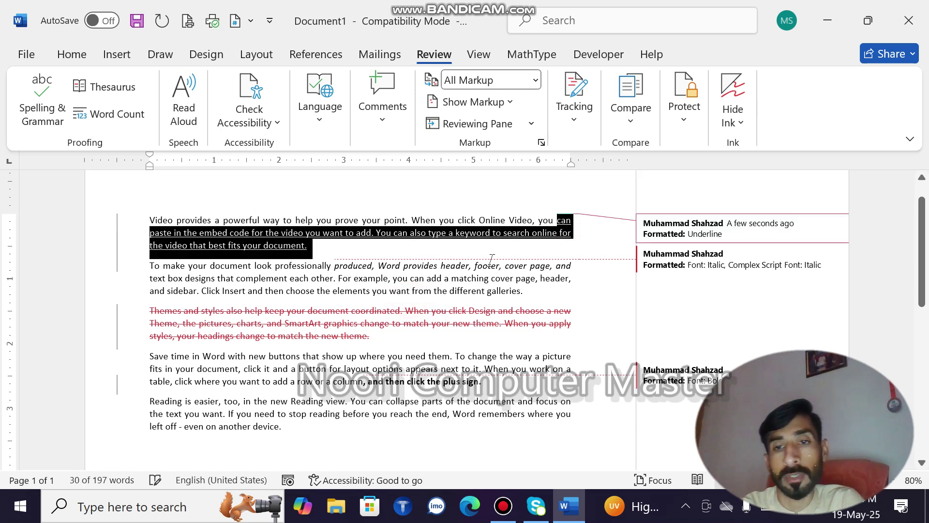
{"action": "left_click", "coordinate": [491, 276]}
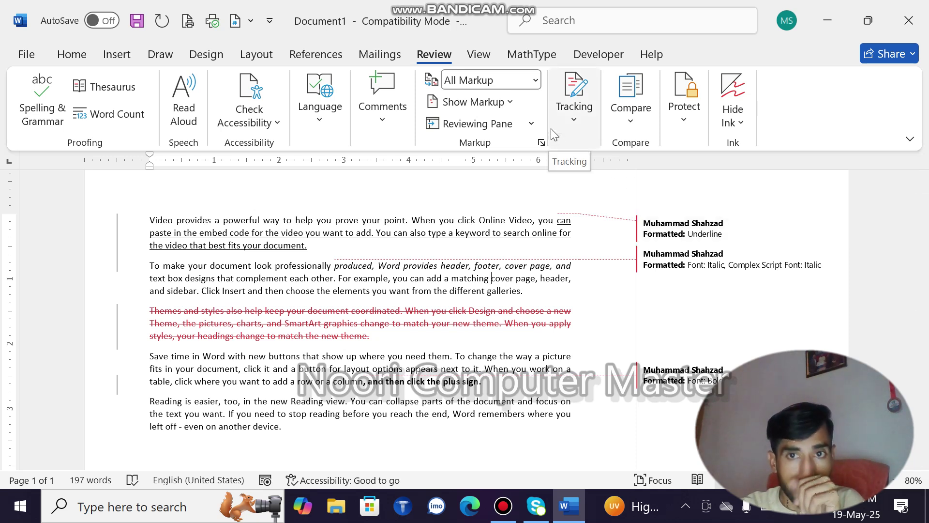
Jump to the first tracked change and reject the underline formatting
{"action": "left_click", "coordinate": [637, 124]}
{"action": "left_click", "coordinate": [635, 121]}
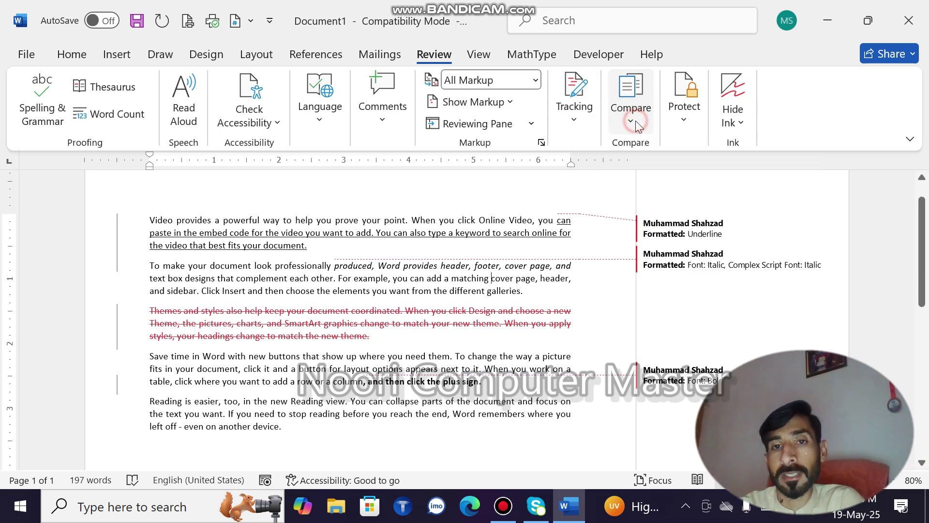
{"action": "left_click", "coordinate": [576, 123]}
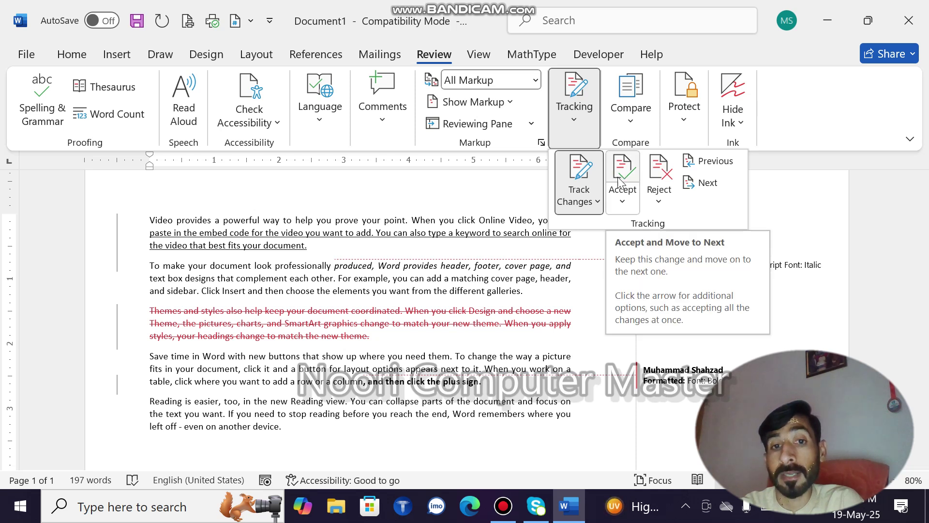
{"action": "left_click", "coordinate": [260, 220]}
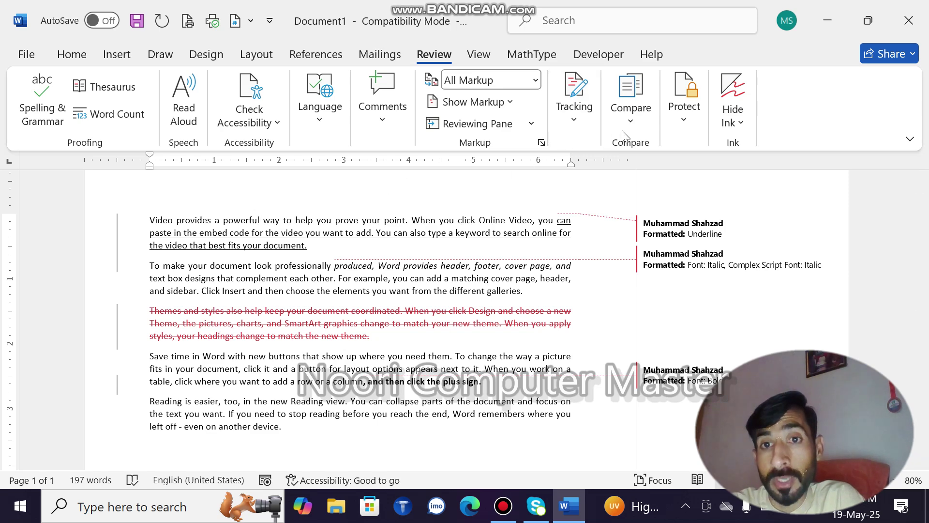
{"action": "left_click", "coordinate": [637, 120]}
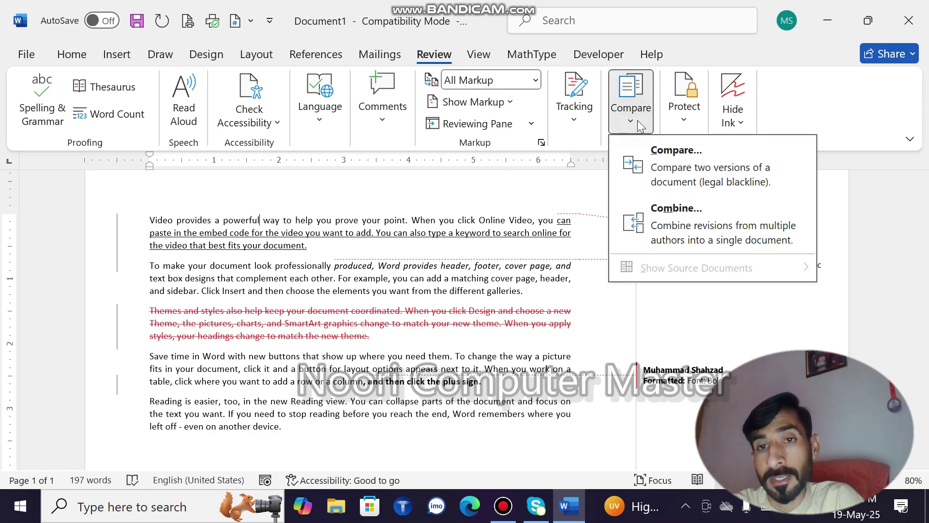
{"action": "left_click", "coordinate": [576, 112]}
{"action": "left_click", "coordinate": [609, 166]}
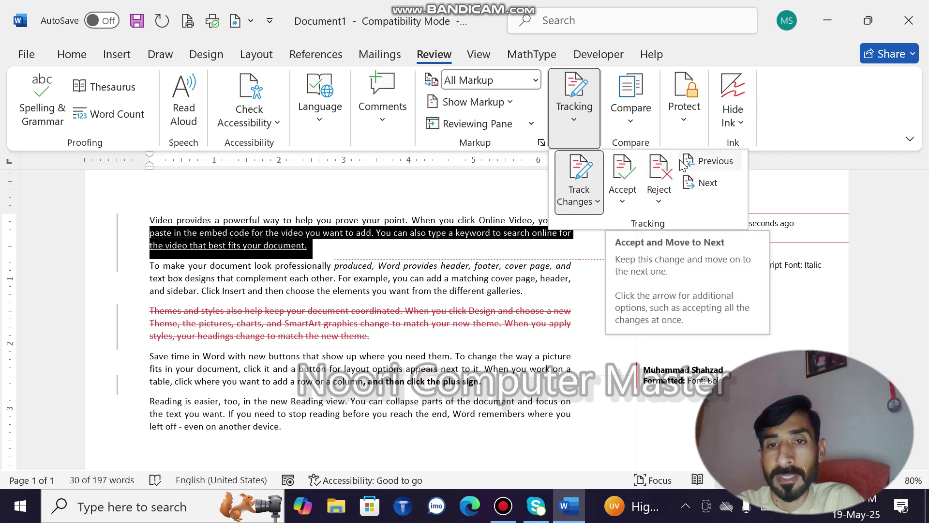
{"action": "left_click", "coordinate": [655, 172]}
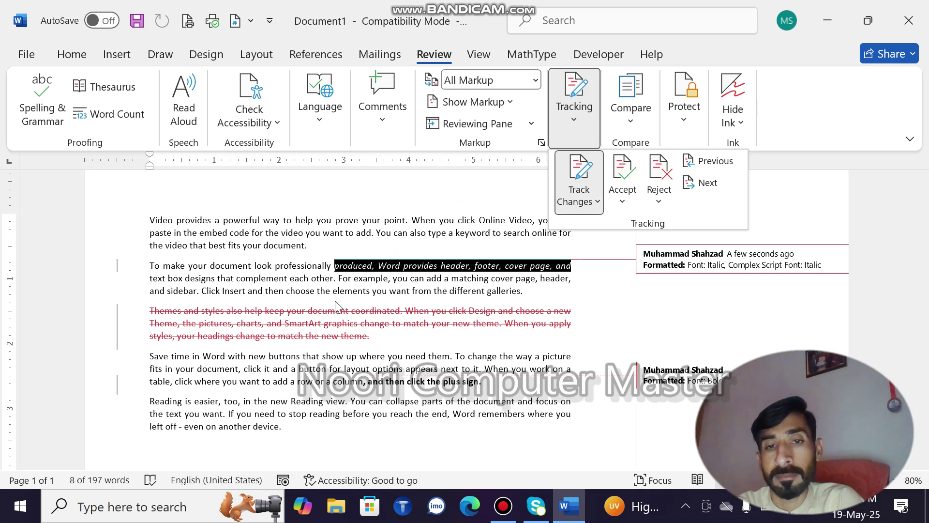
Accept the italic change, the Themes paragraph deletion, and the bold change
{"action": "left_click", "coordinate": [622, 172]}
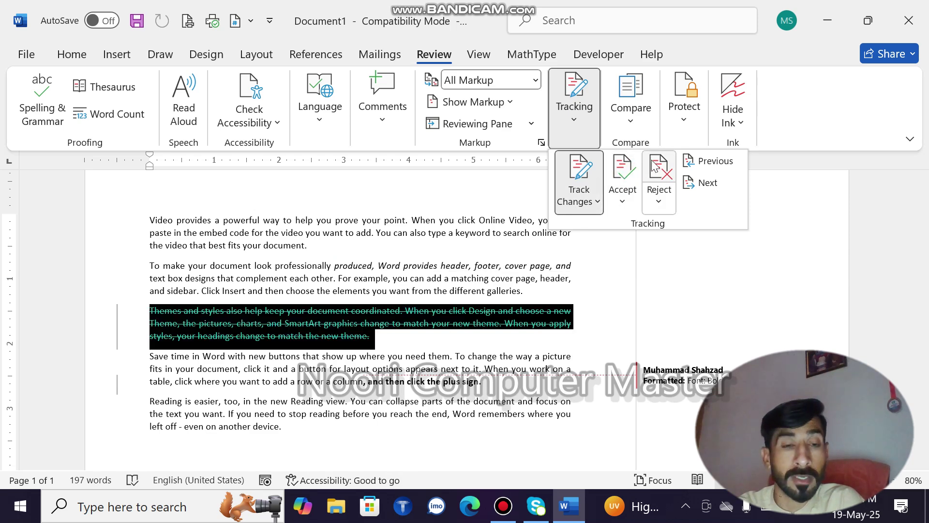
{"action": "left_click", "coordinate": [623, 169]}
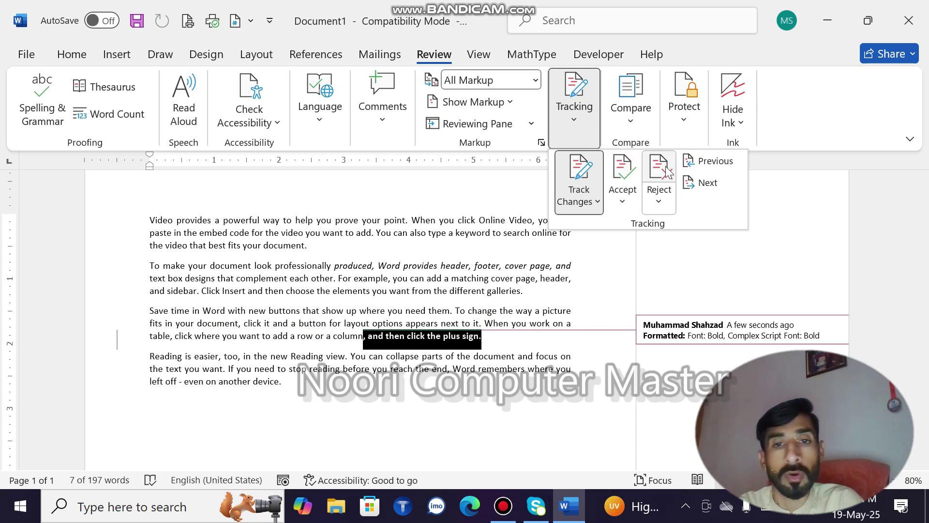
{"action": "left_click", "coordinate": [625, 171]}
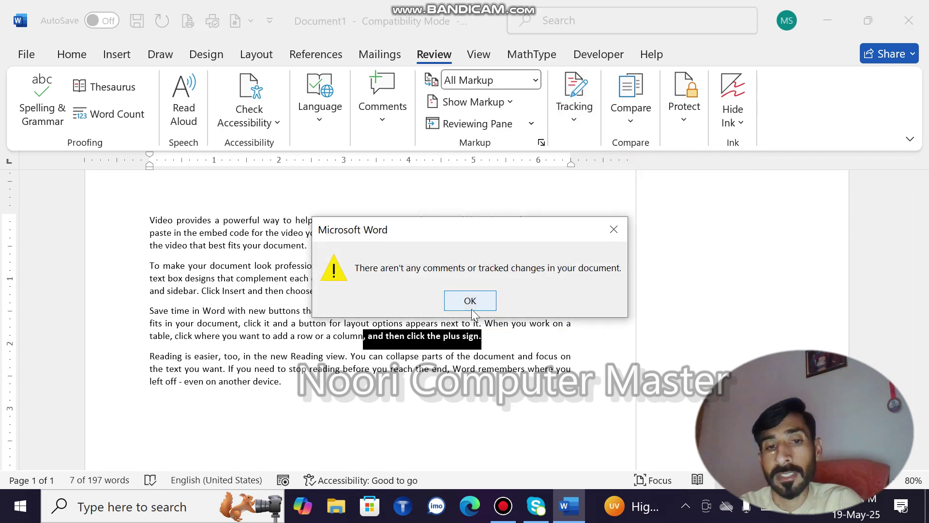
Dismiss the 'no tracked changes' notice and deselect the bold clause
{"action": "left_click", "coordinate": [469, 301]}
{"action": "left_click", "coordinate": [515, 353]}
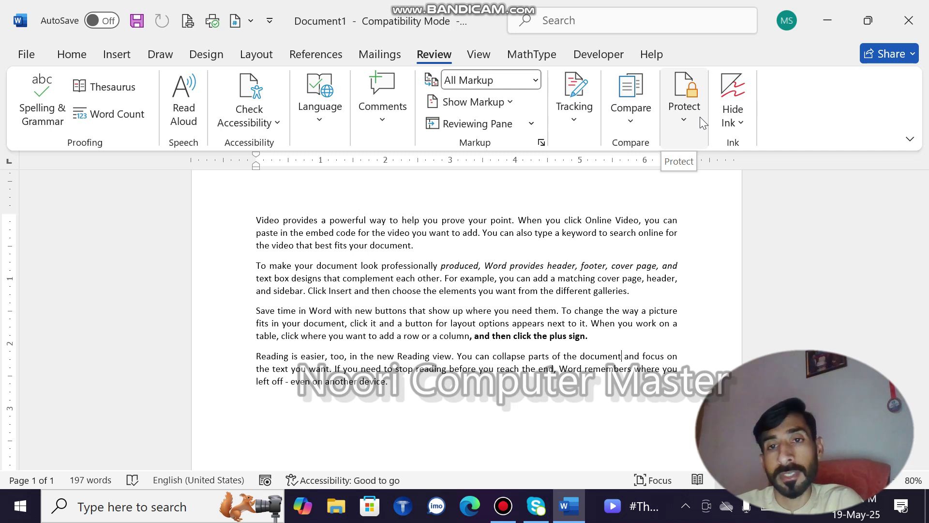
In Restrict Editing, tick Limit formatting, No changes (Read only), and the Everyone exception
{"action": "left_click", "coordinate": [694, 121]}
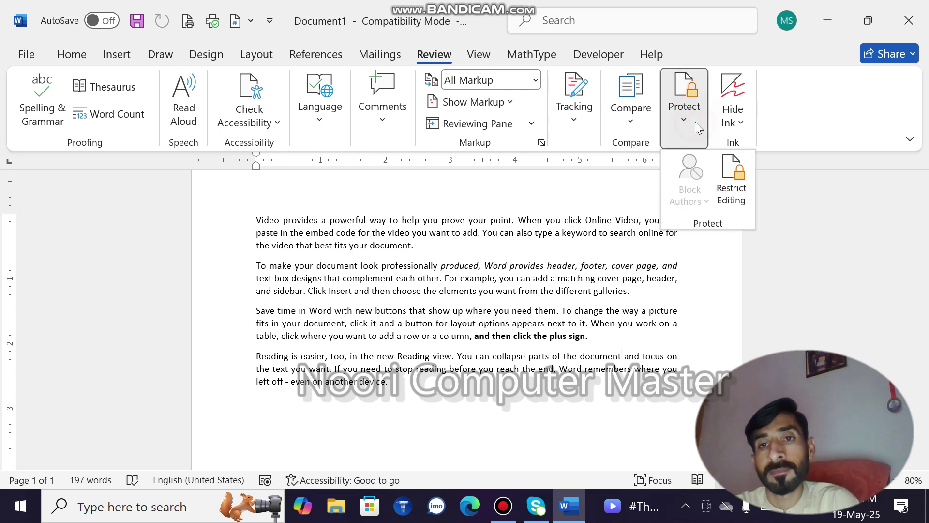
{"action": "left_click", "coordinate": [737, 190]}
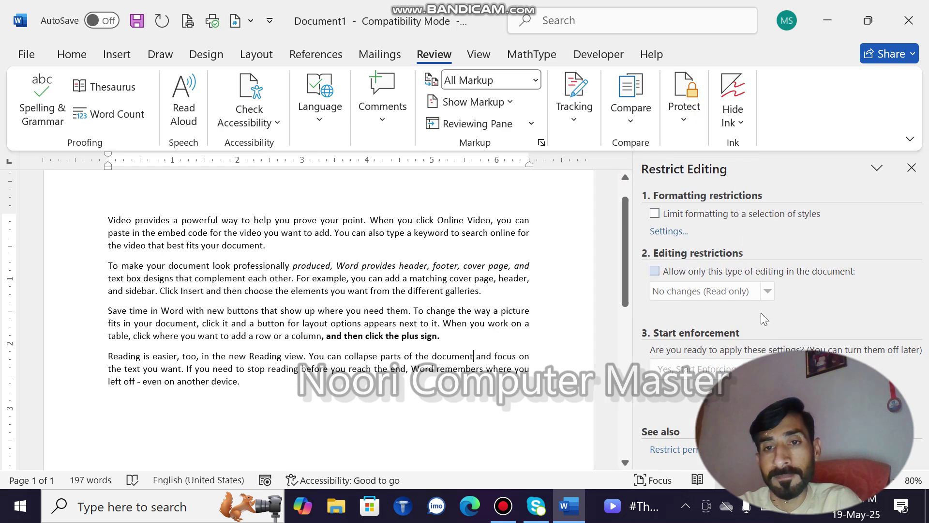
{"action": "left_click", "coordinate": [656, 214]}
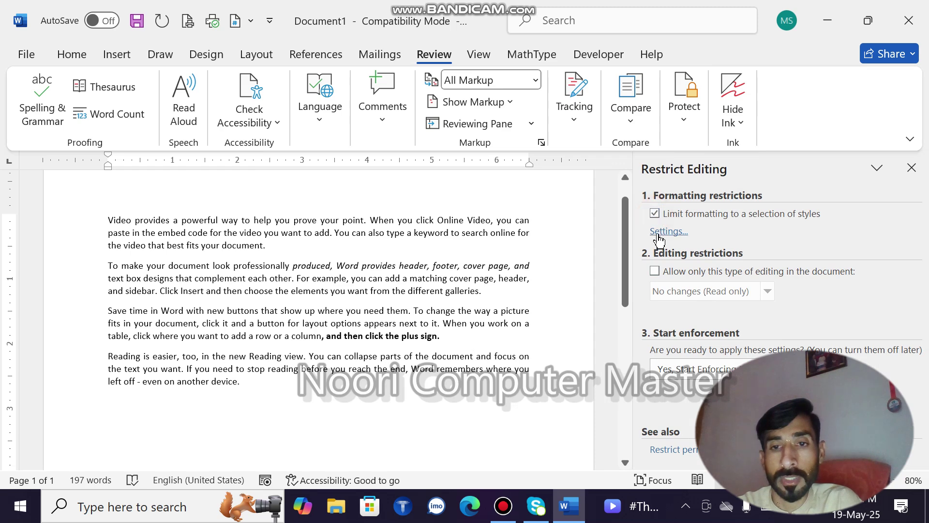
{"action": "left_click", "coordinate": [655, 272]}
{"action": "left_click", "coordinate": [655, 390]}
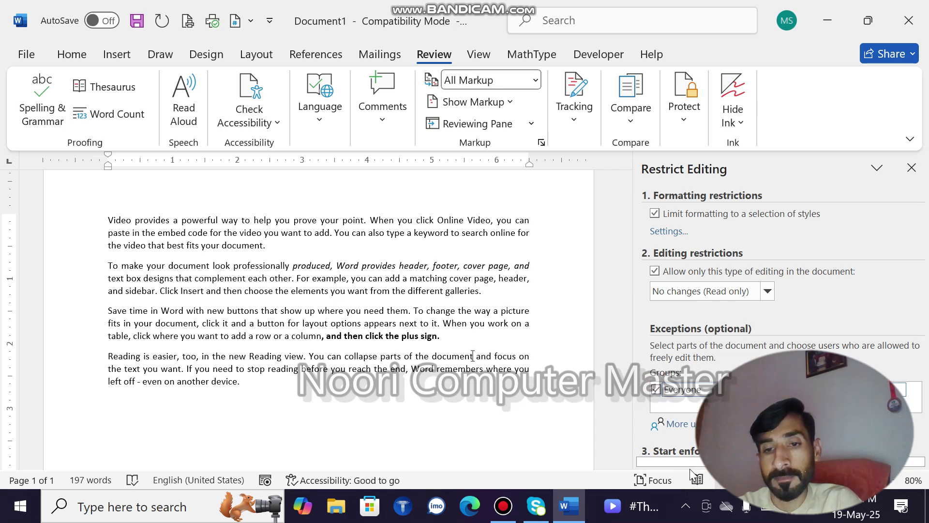
{"action": "scroll", "coordinate": [689, 462], "scroll_direction": "down", "scroll_amount": 3}
{"action": "scroll", "coordinate": [689, 461], "scroll_direction": "down", "scroll_amount": 2}
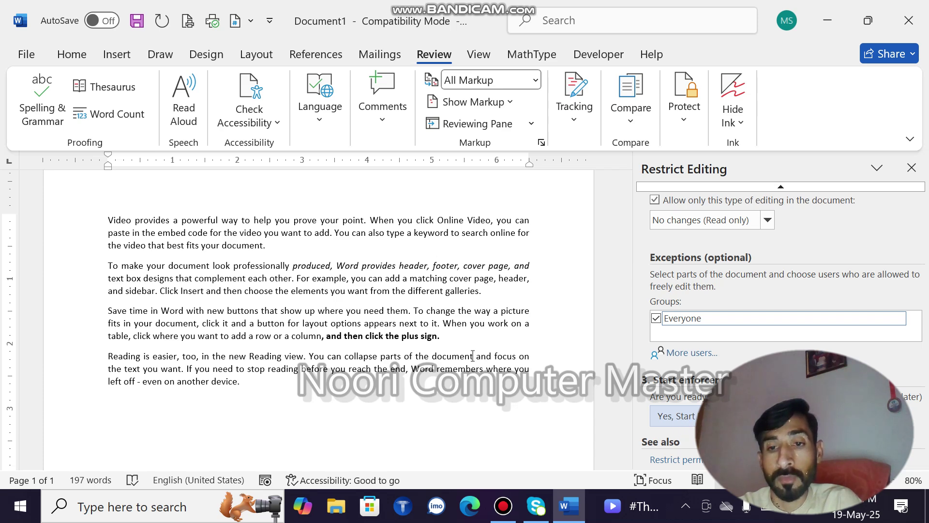
Enforce the editing protection, entering and confirming a password
{"action": "left_click", "coordinate": [676, 415]}
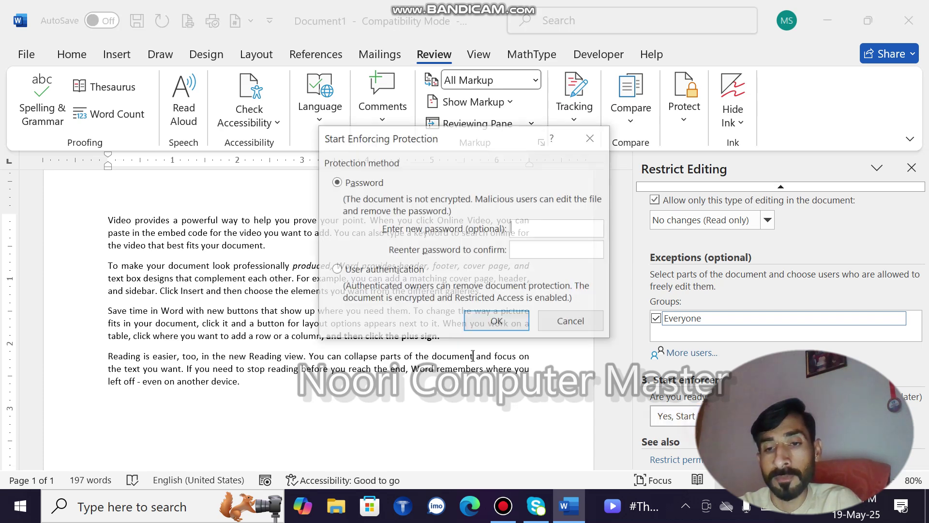
{"action": "type", "text": "123"}
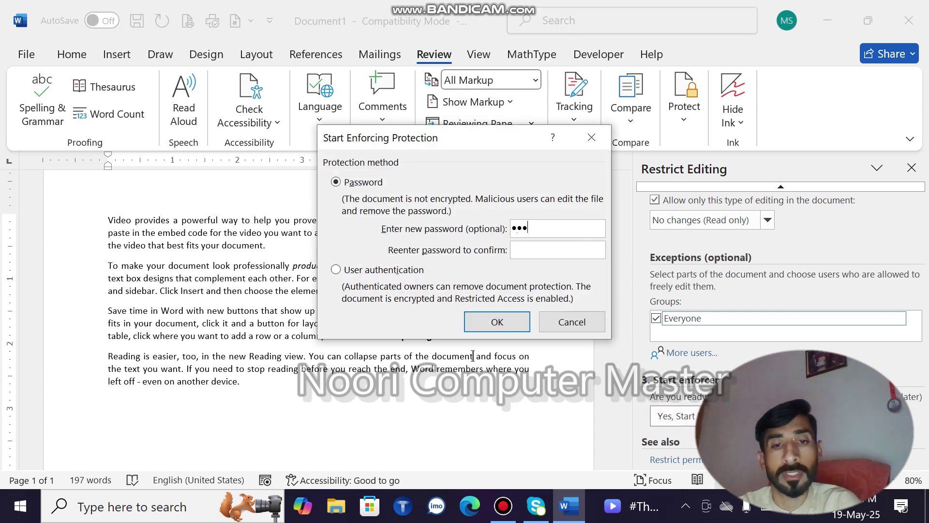
{"action": "left_click", "coordinate": [536, 257]}
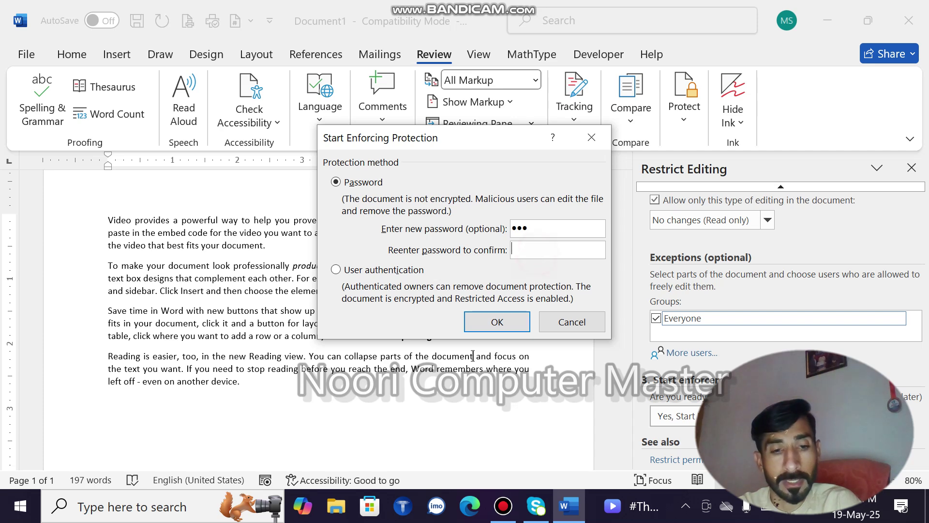
{"action": "type", "text": "123"}
{"action": "left_click", "coordinate": [512, 322]}
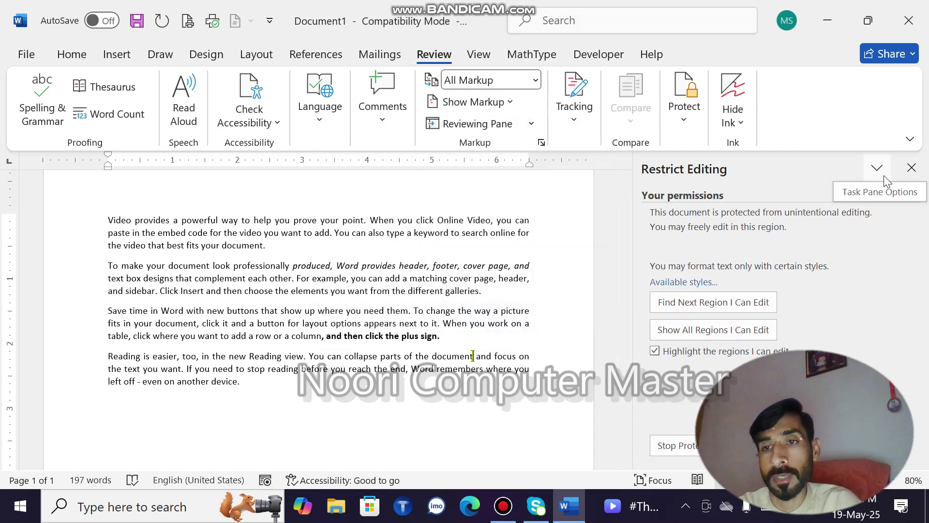
Close the restrictions panel and try deleting text in the protected Save time paragraph
{"action": "left_click", "coordinate": [911, 167]}
{"action": "left_click_drag", "start_coordinate": [599, 340], "coordinate": [442, 322]}
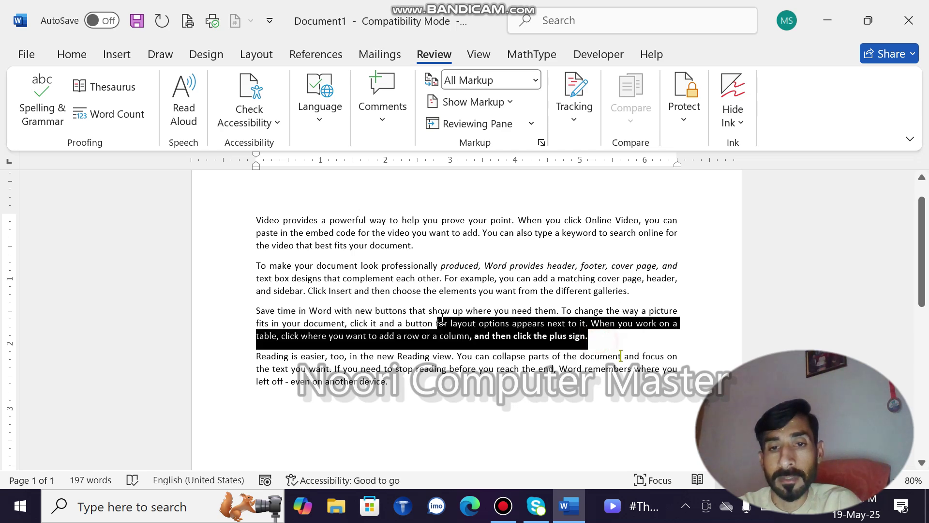
{"action": "key", "text": "Delete"}
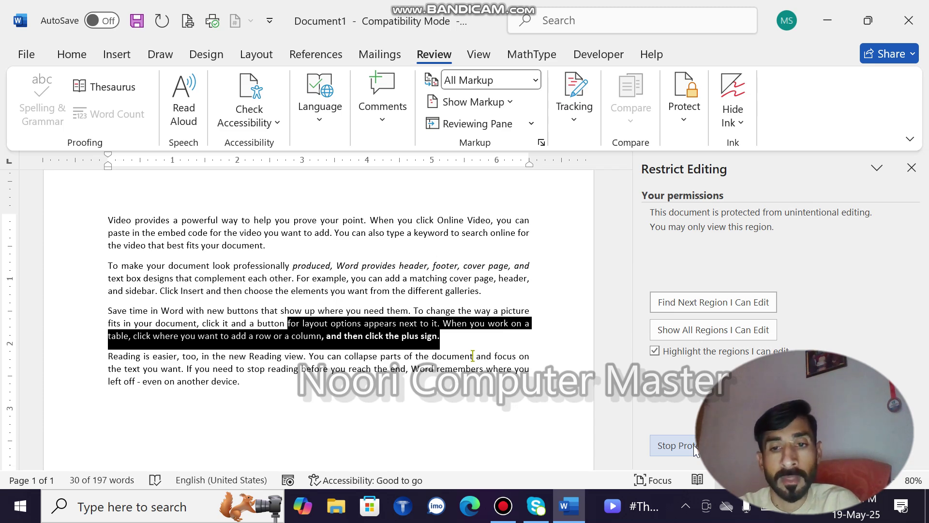
Stop protection by entering the document's password
{"action": "left_click", "coordinate": [693, 446]}
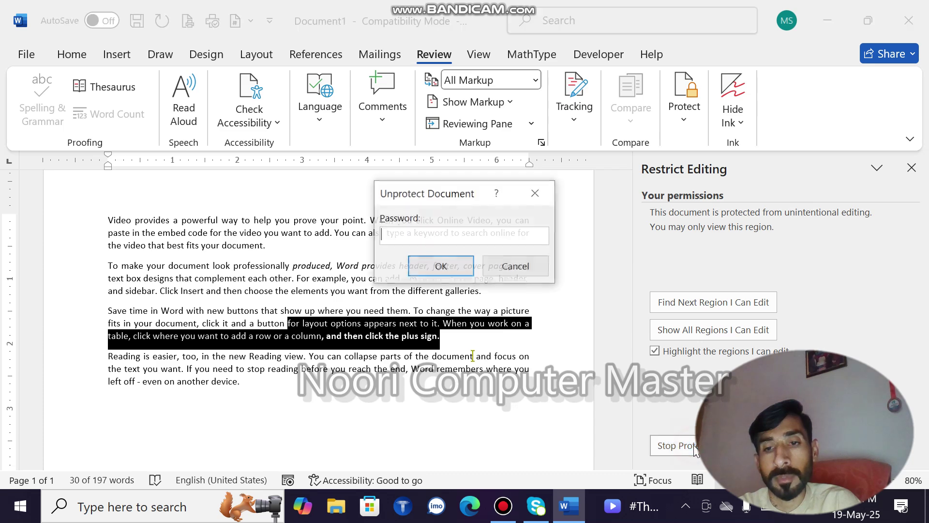
{"action": "type", "text": "123"}
{"action": "key", "text": "Return"}
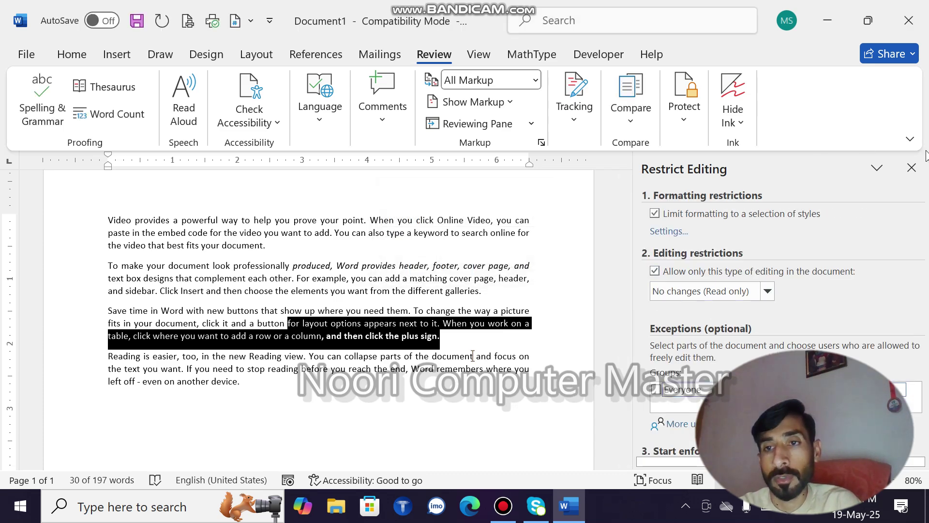
Close the restrictions panel, delete the selected text as a tracked change, then reject it
{"action": "left_click", "coordinate": [911, 168]}
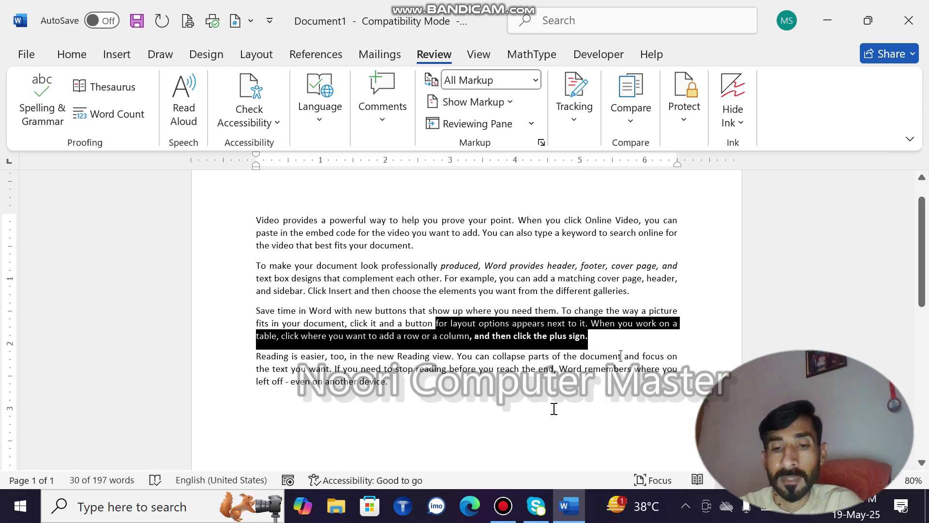
{"action": "key", "text": "Delete"}
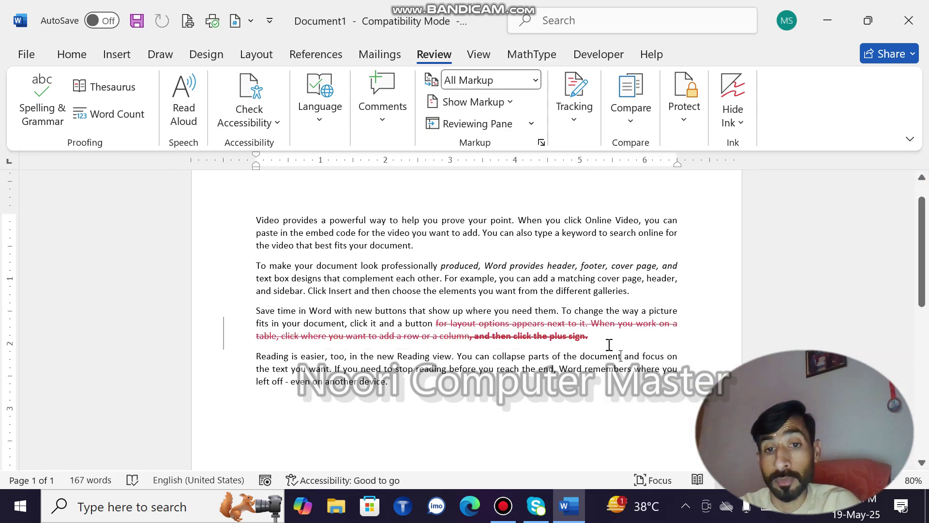
{"action": "left_click_drag", "start_coordinate": [600, 340], "coordinate": [425, 319]}
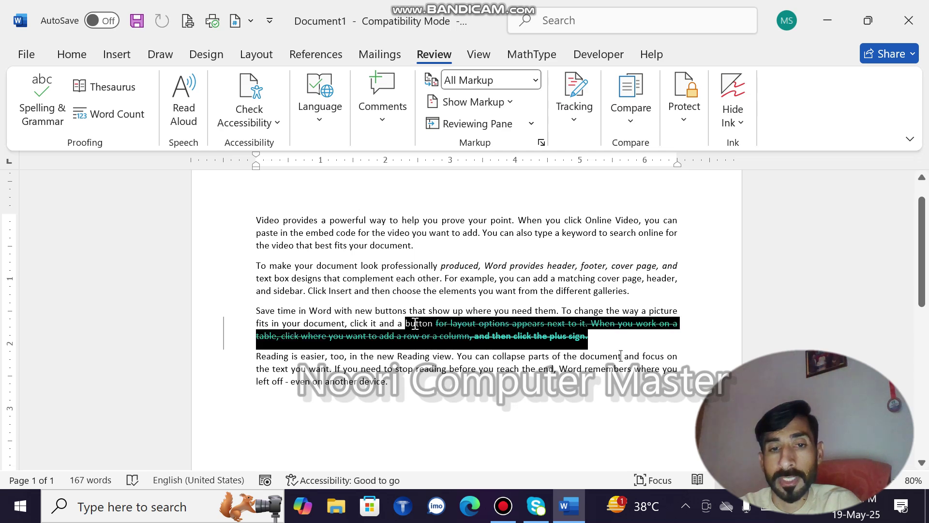
{"action": "left_click", "coordinate": [582, 116]}
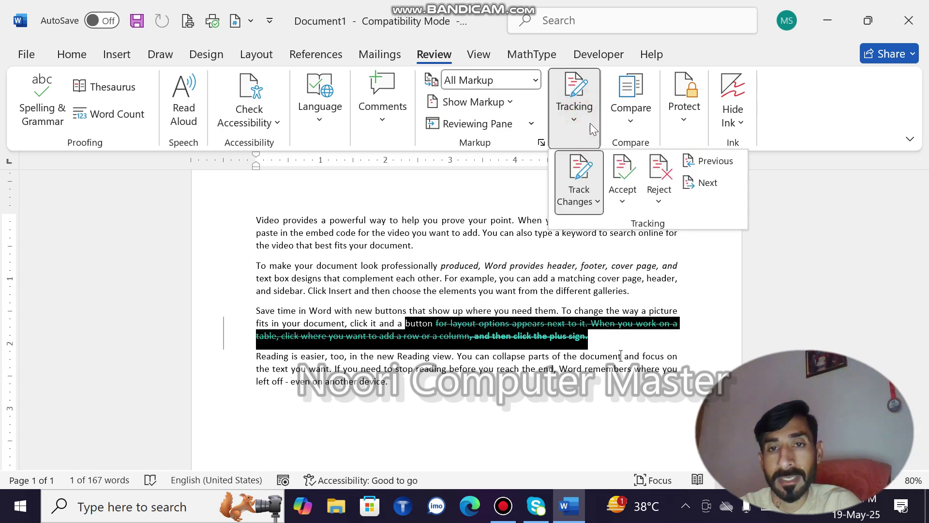
{"action": "left_click", "coordinate": [656, 167]}
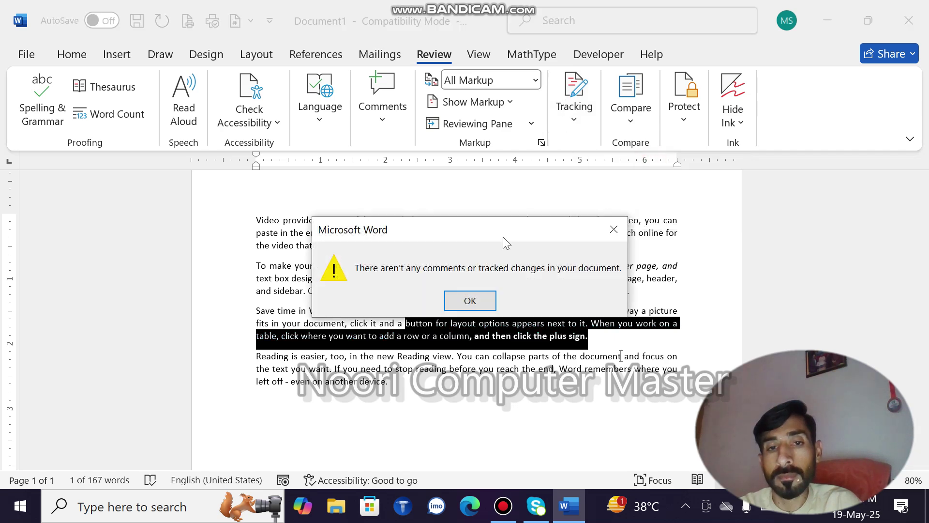
{"action": "left_click", "coordinate": [474, 303]}
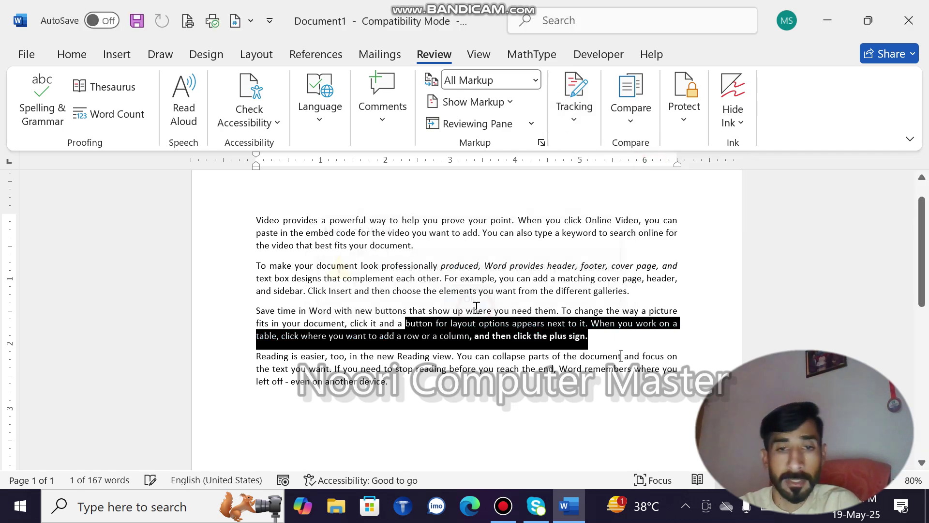
Turn off Track Changes, permanently delete the text after 'click it', and go to View
{"action": "left_click", "coordinate": [576, 116]}
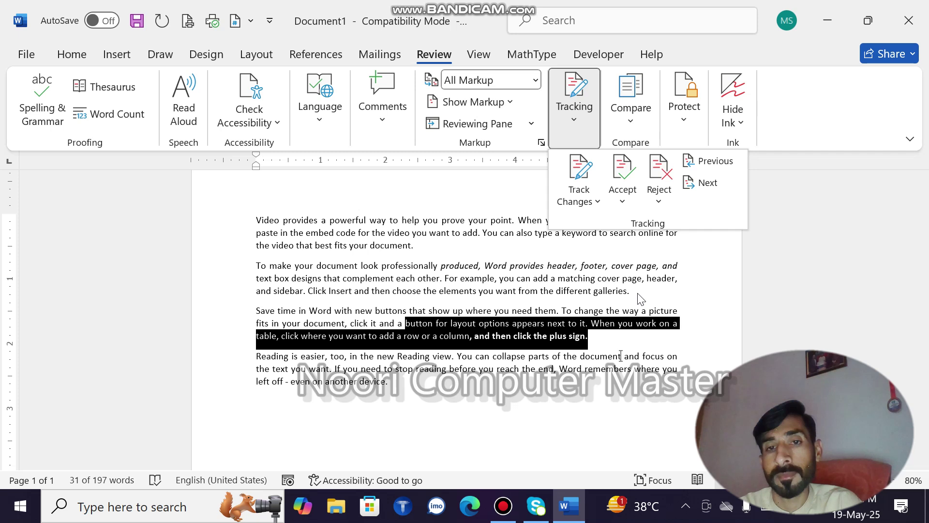
{"action": "left_click", "coordinate": [581, 167]}
{"action": "key", "text": "BackSpace"}
{"action": "key", "text": "BackSpace"}
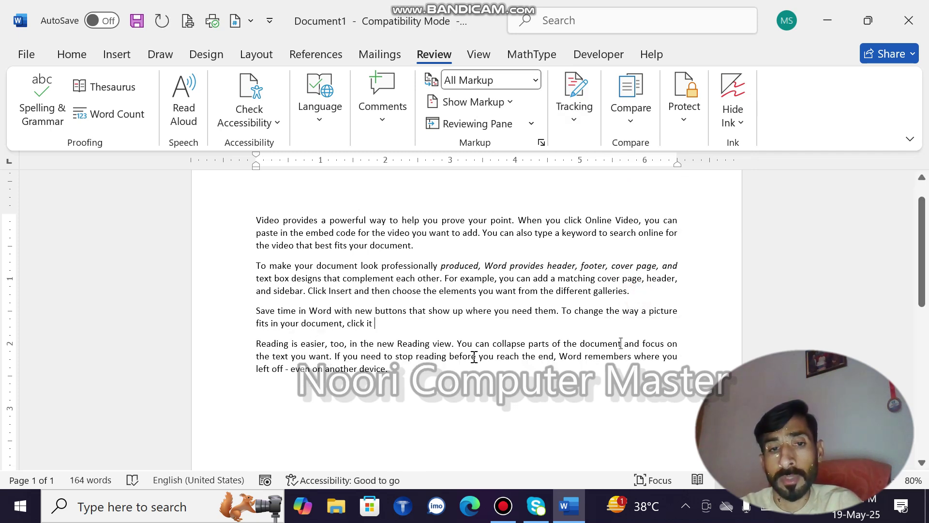
{"action": "left_click_drag", "start_coordinate": [386, 337], "coordinate": [298, 298]}
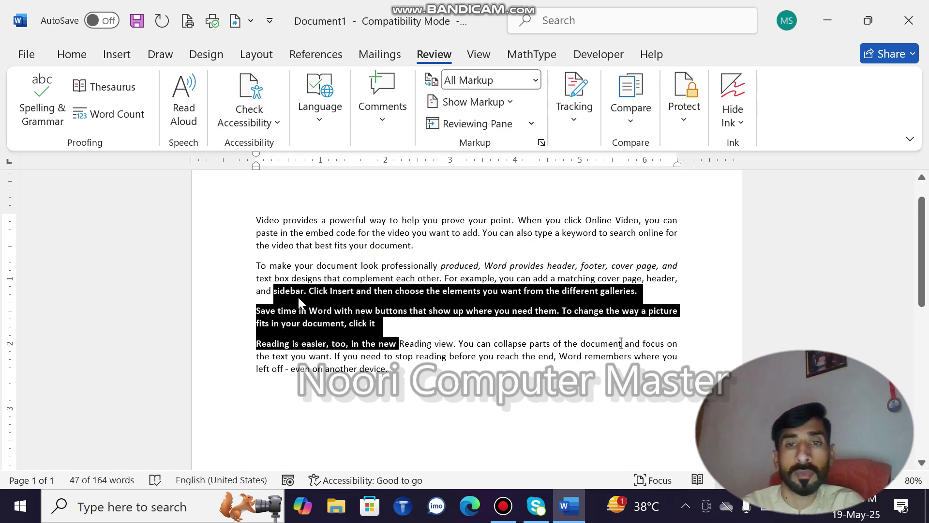
{"action": "left_click", "coordinate": [575, 104]}
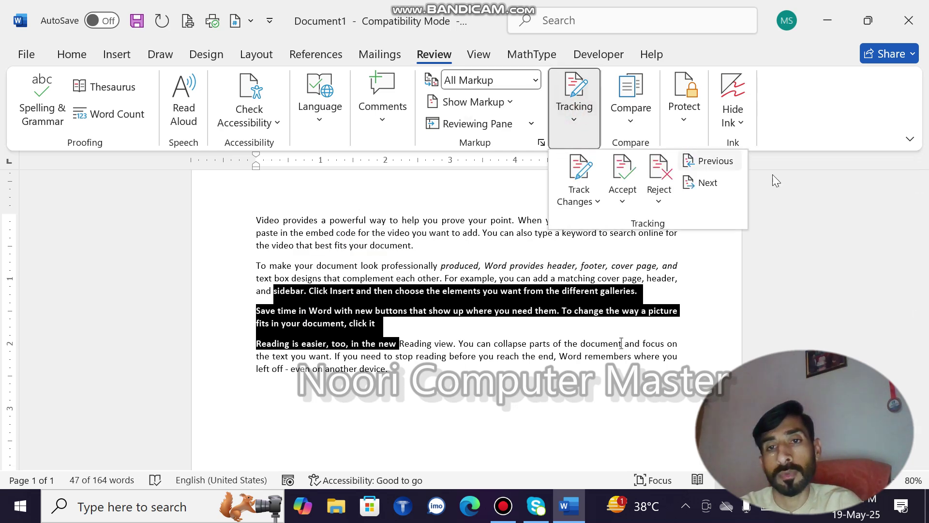
{"action": "left_click", "coordinate": [480, 54]}
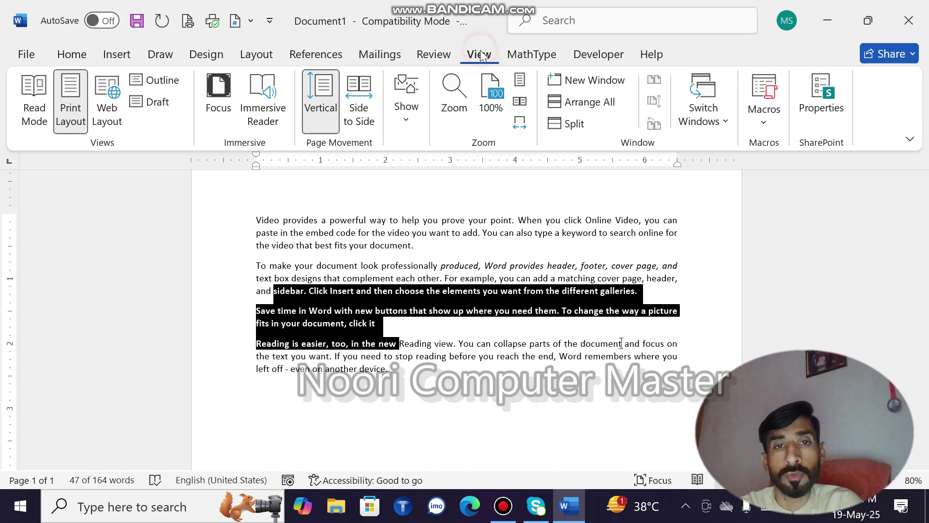
Preview the document in Read Mode, return with Esc, then switch to Web Layout
{"action": "left_click", "coordinate": [28, 103]}
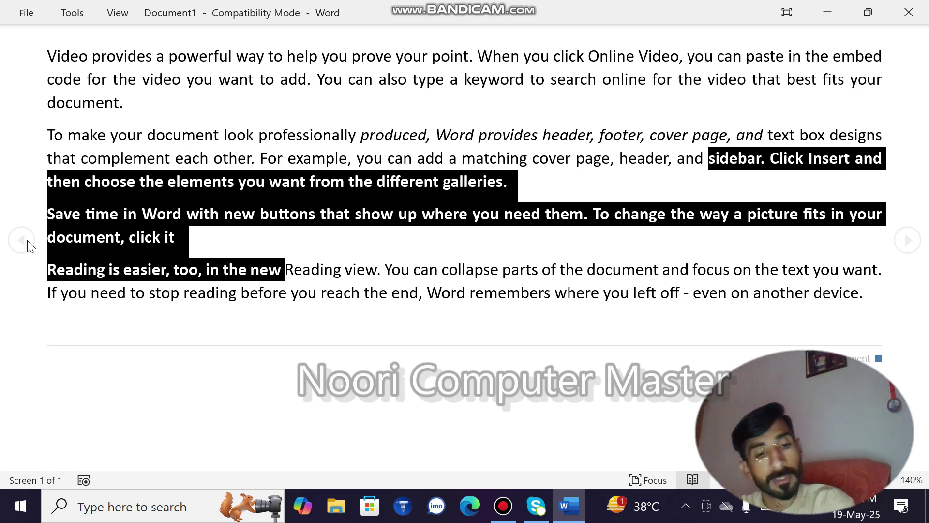
{"action": "key", "text": "Escape"}
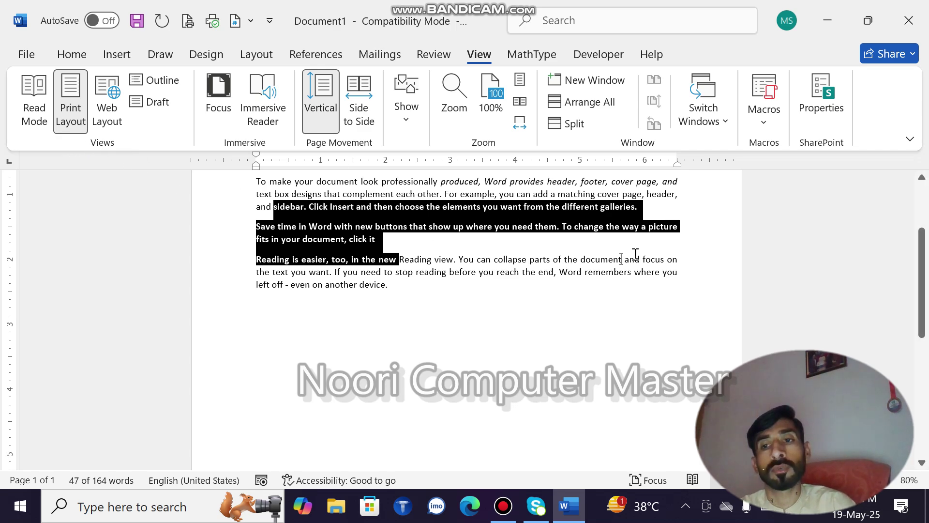
{"action": "left_click_drag", "start_coordinate": [919, 240], "coordinate": [919, 197]}
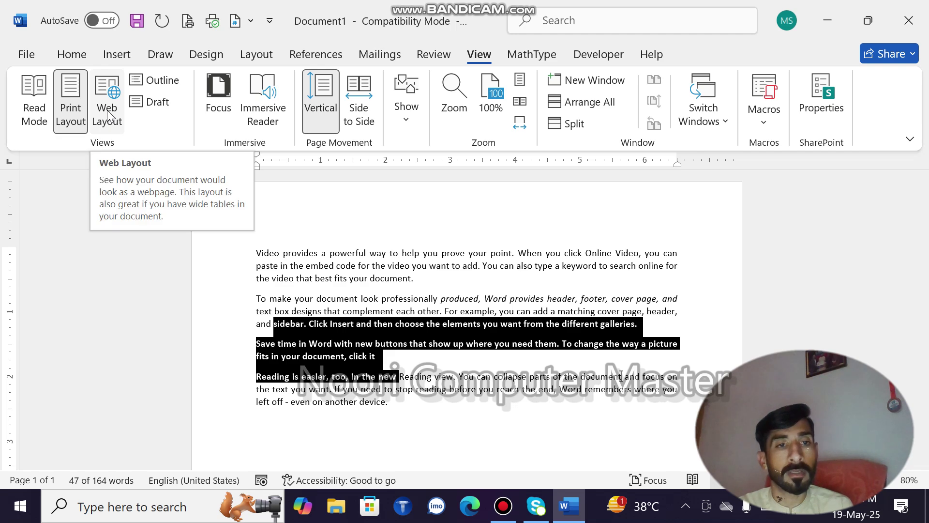
{"action": "left_click", "coordinate": [108, 115]}
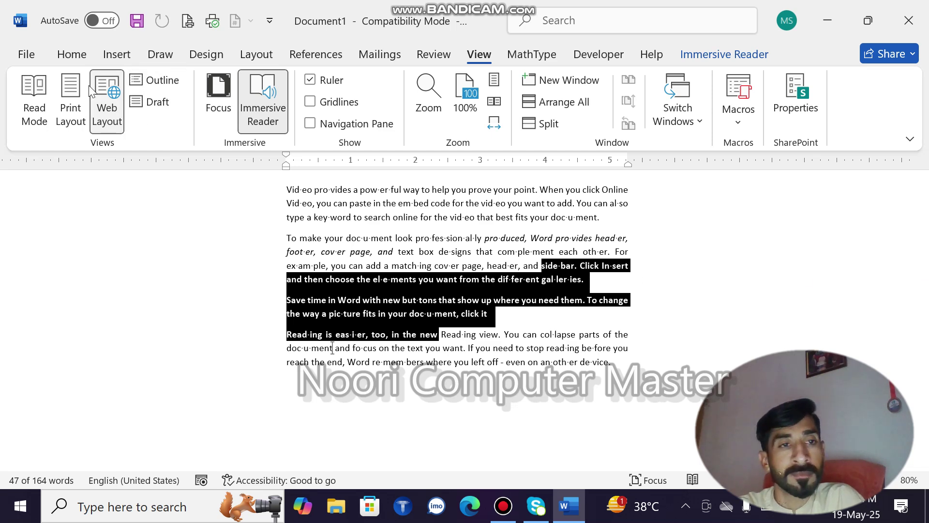
Cycle through Print Layout, Web Layout and Outline views, then close Outline view
{"action": "left_click", "coordinate": [57, 91]}
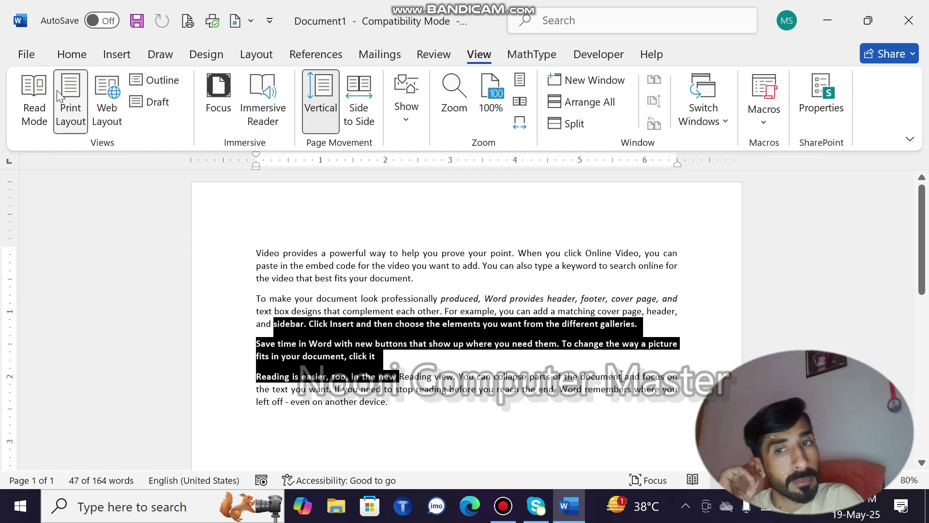
{"action": "left_click", "coordinate": [111, 92]}
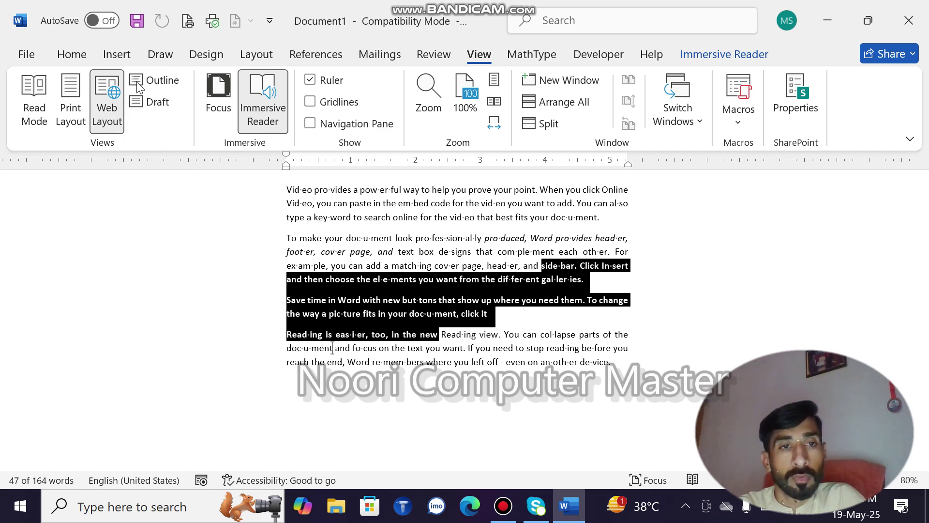
{"action": "left_click", "coordinate": [151, 79]}
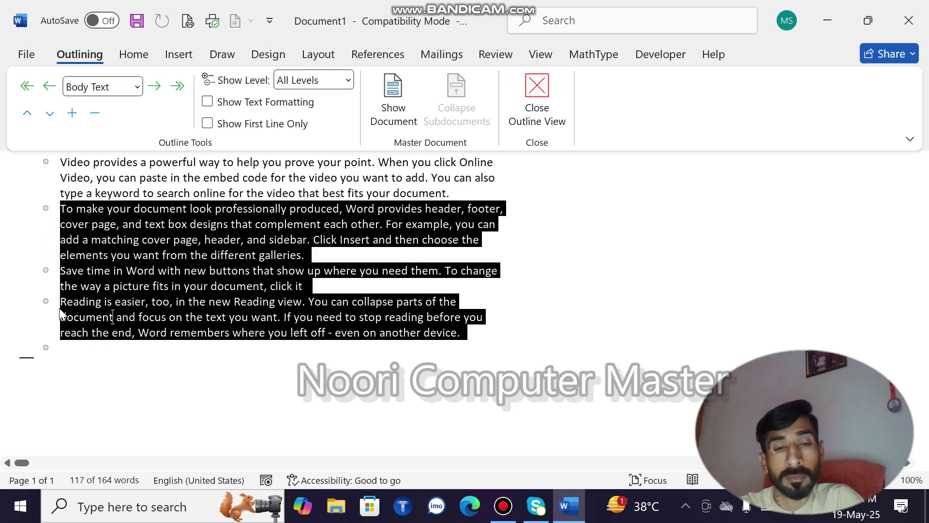
{"action": "left_click", "coordinate": [537, 98]}
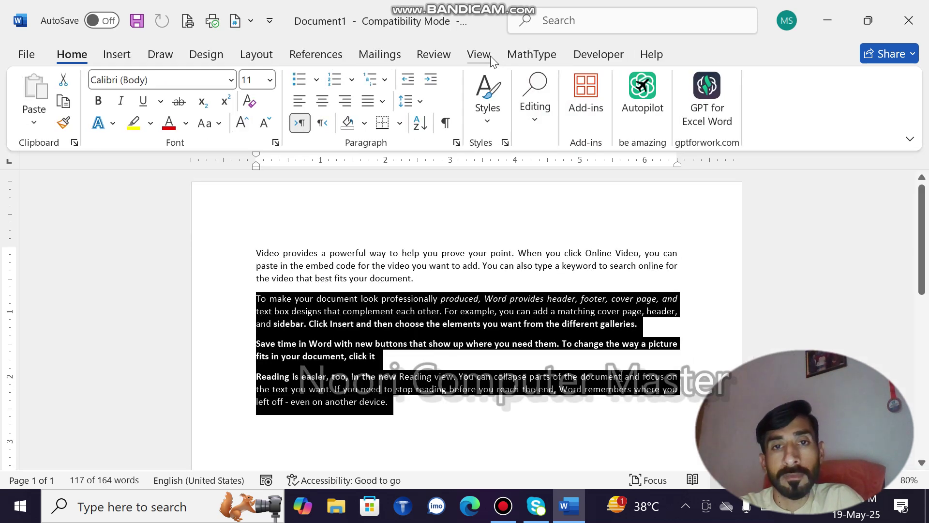
Switch to Draft view, then back to Print Layout
{"action": "left_click", "coordinate": [488, 56]}
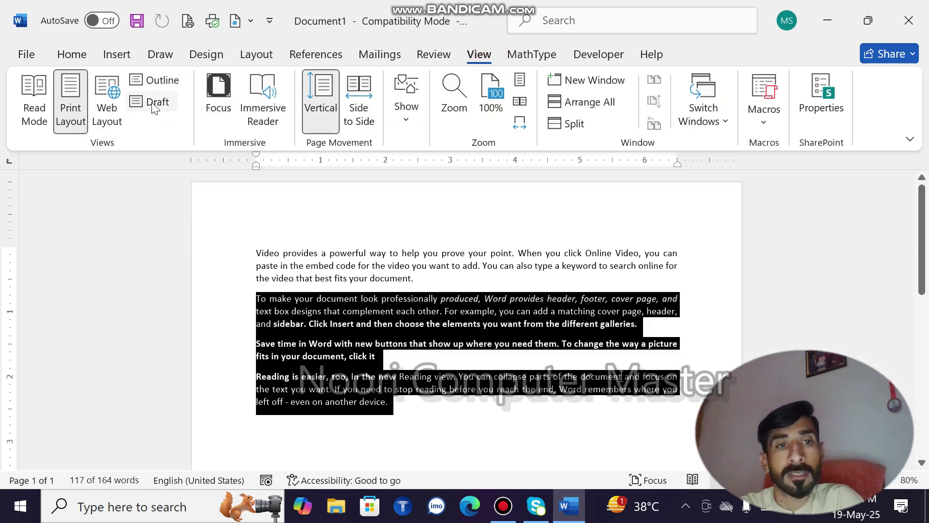
{"action": "left_click", "coordinate": [152, 103]}
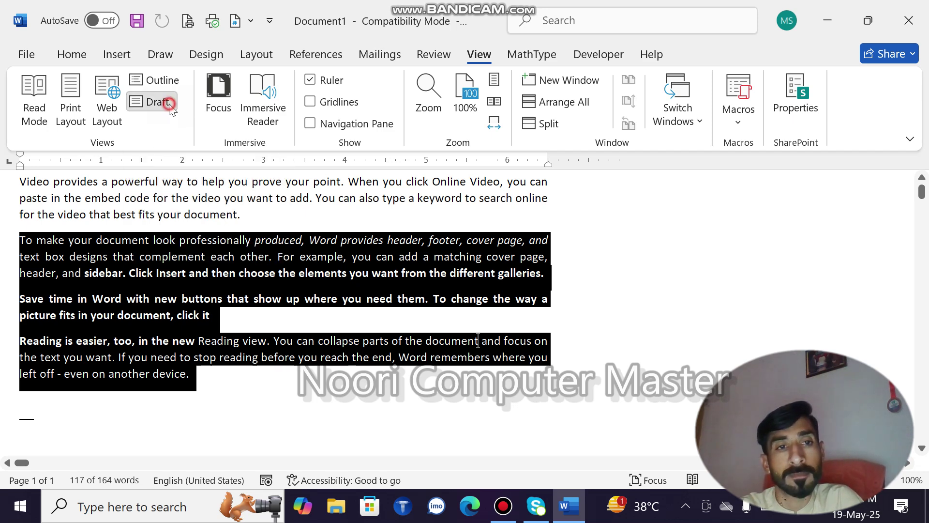
{"action": "left_click", "coordinate": [80, 93]}
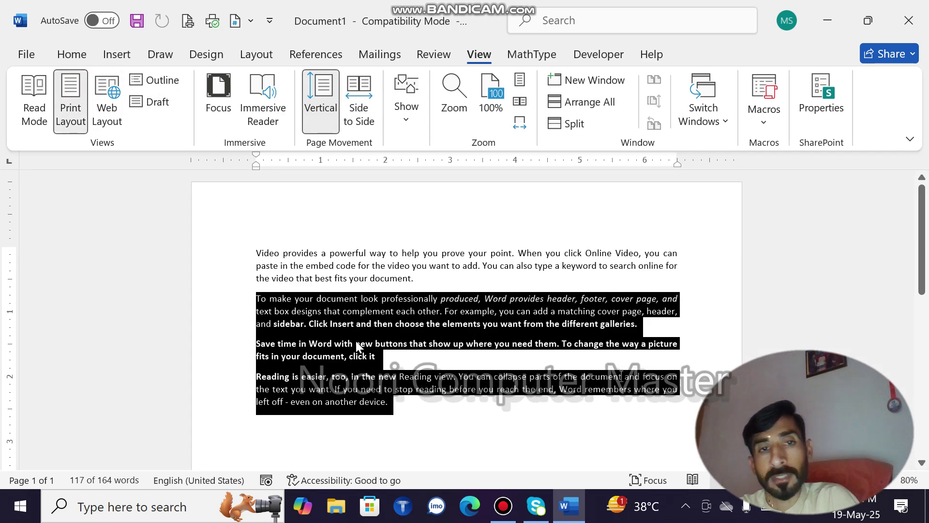
Turn the side-by-side page layout on and off, then set zoom to 100% in the Zoom dialog
{"action": "left_click", "coordinate": [363, 117]}
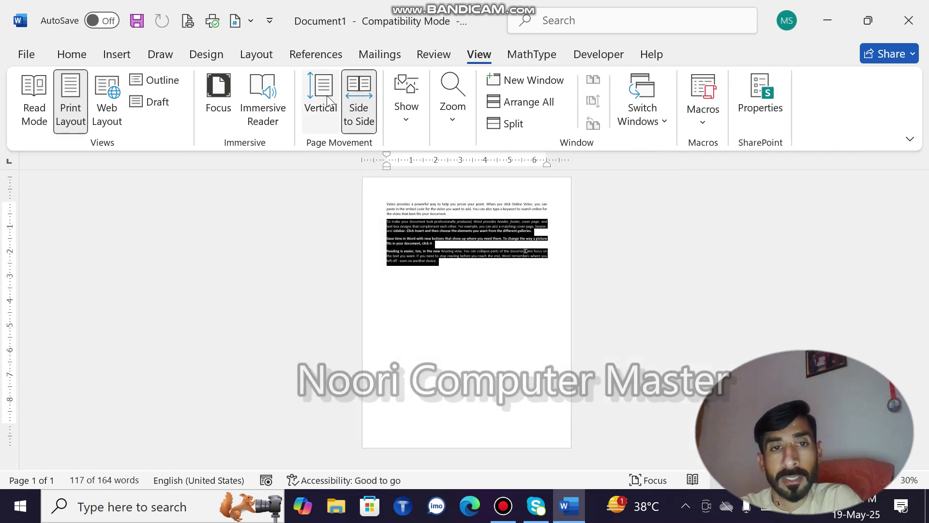
{"action": "left_click", "coordinate": [321, 106]}
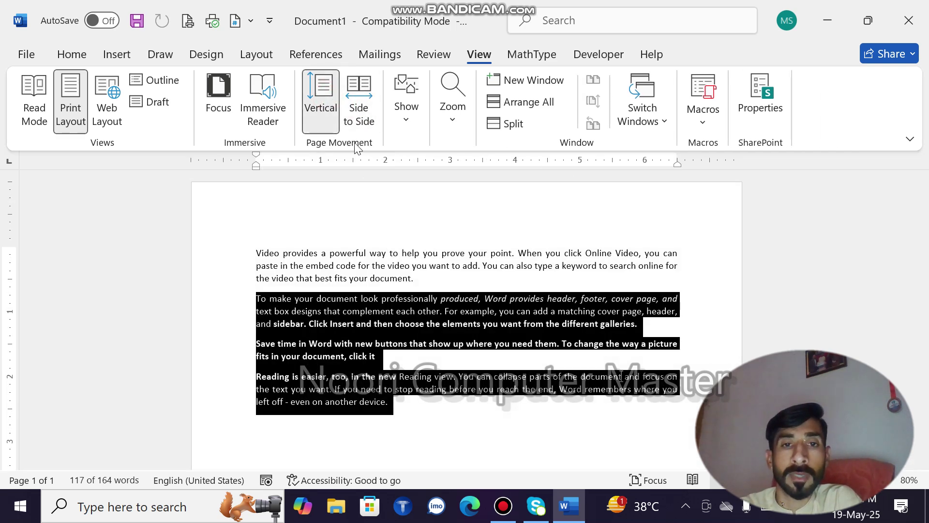
{"action": "left_click", "coordinate": [452, 113]}
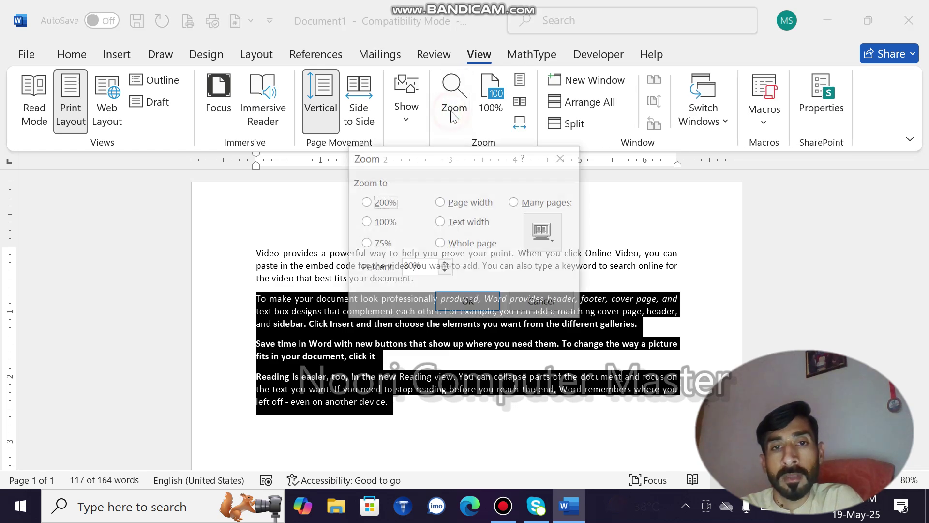
{"action": "left_click", "coordinate": [379, 228]}
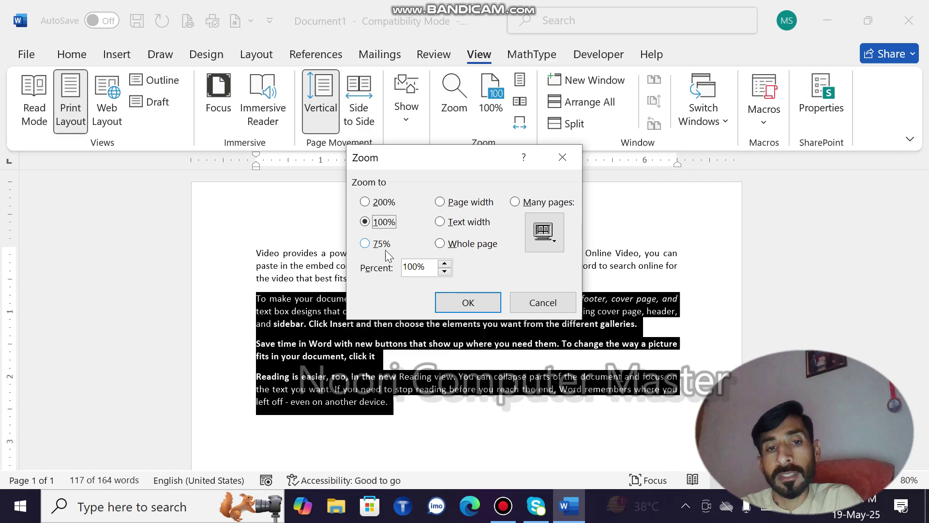
{"action": "left_click", "coordinate": [484, 302]}
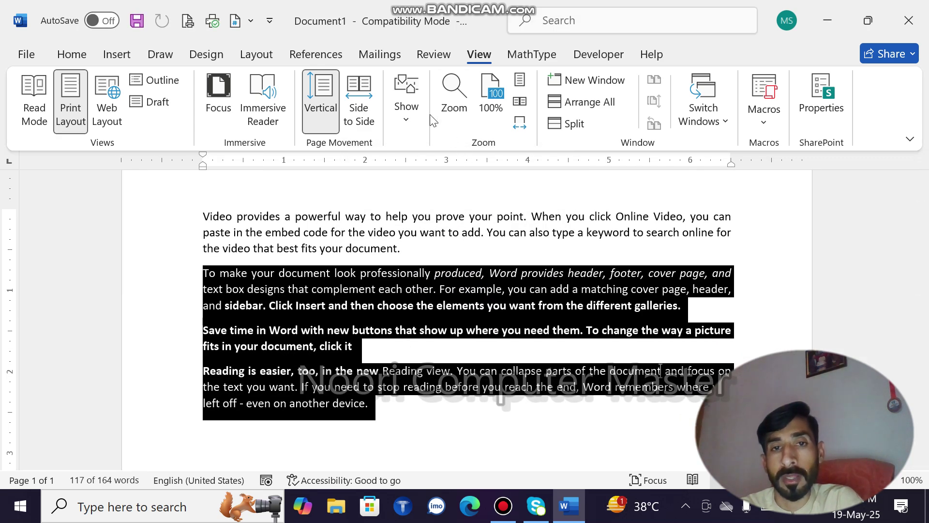
Zoom to a custom 250%, then return to 100% and a one-page view
{"action": "left_click", "coordinate": [455, 100]}
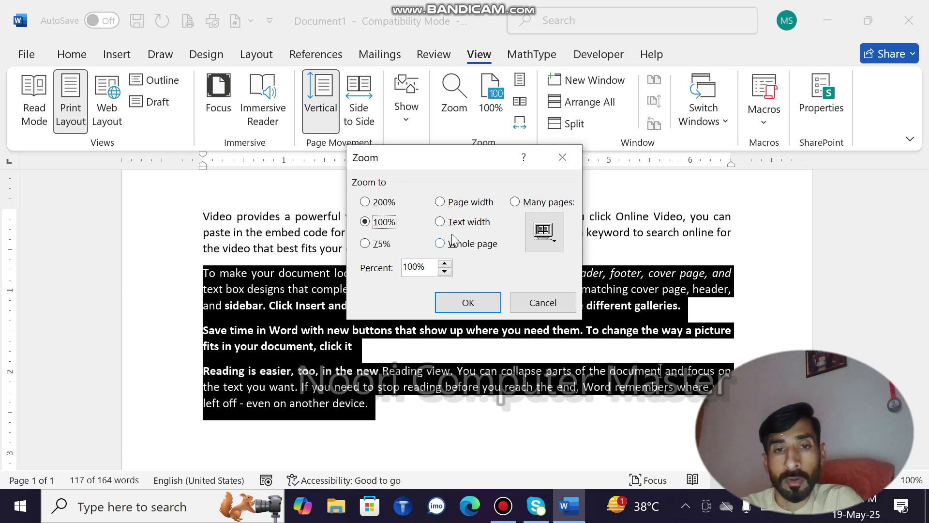
{"action": "left_click", "coordinate": [444, 264]}
{"action": "left_click", "coordinate": [444, 264]}
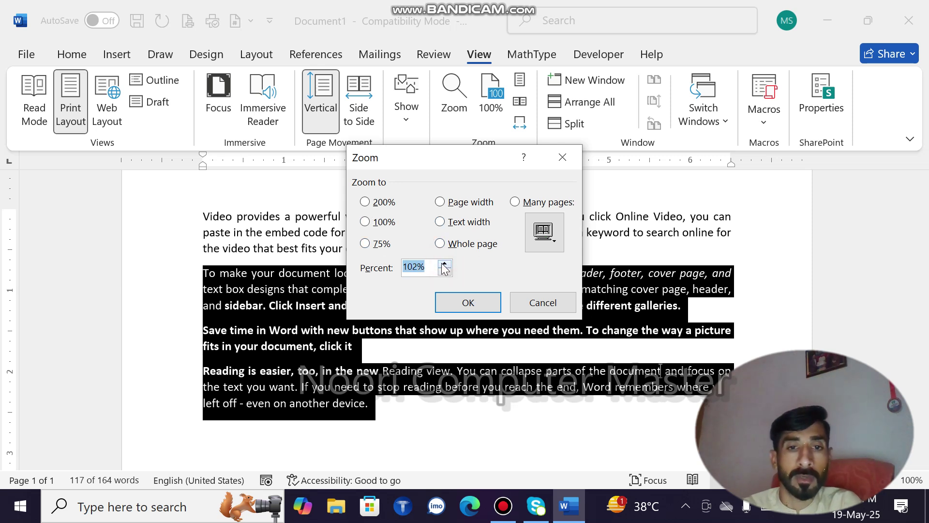
{"action": "left_click_drag", "start_coordinate": [426, 265], "coordinate": [369, 263]}
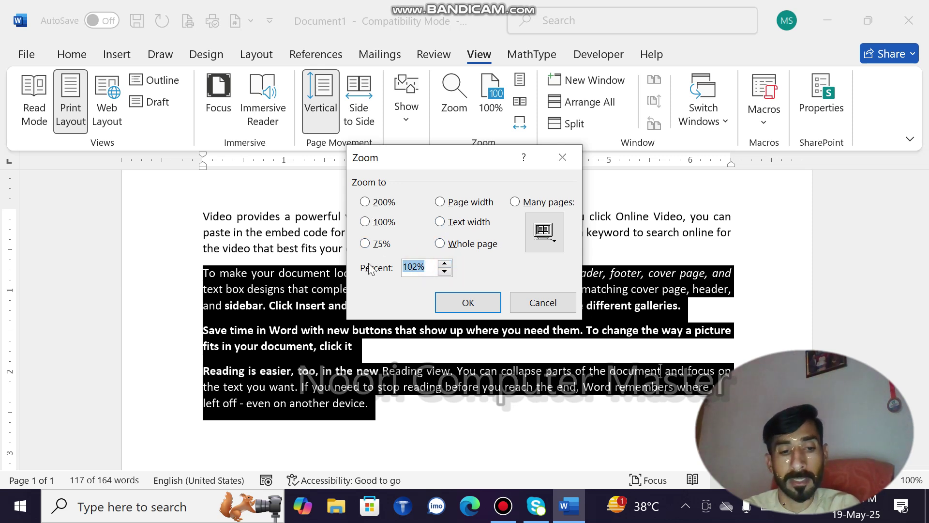
{"action": "type", "text": "2"}
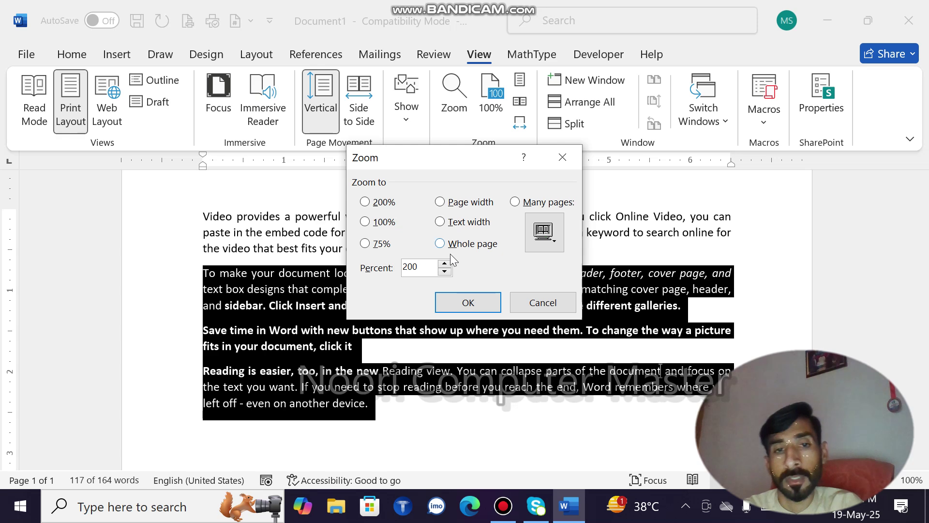
{"action": "type", "text": "00"}
{"action": "left_click", "coordinate": [427, 268]}
{"action": "key", "text": "BackSpace"}
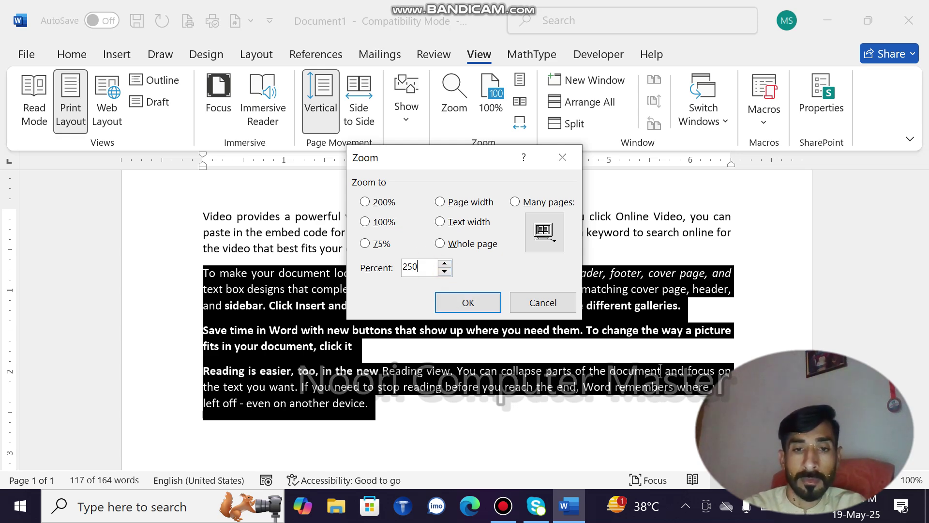
{"action": "left_click", "coordinate": [476, 302]}
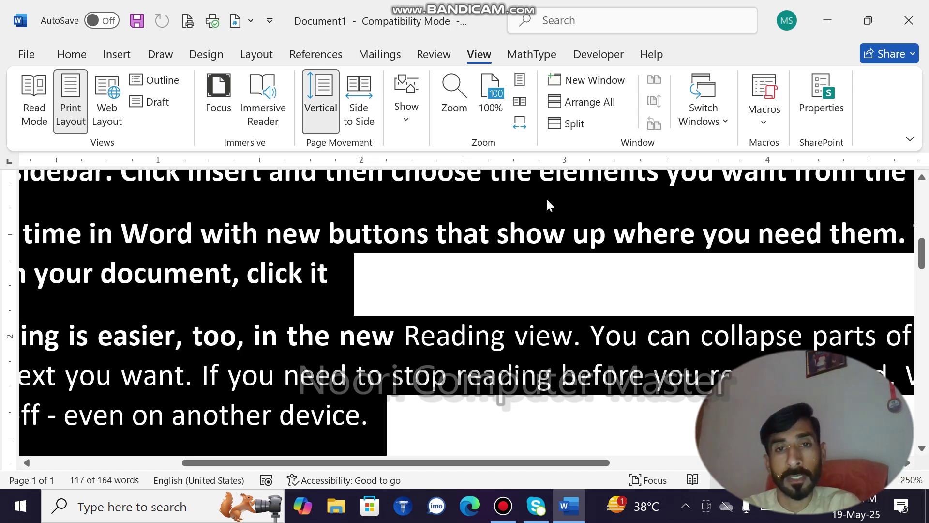
{"action": "left_click", "coordinate": [486, 120]}
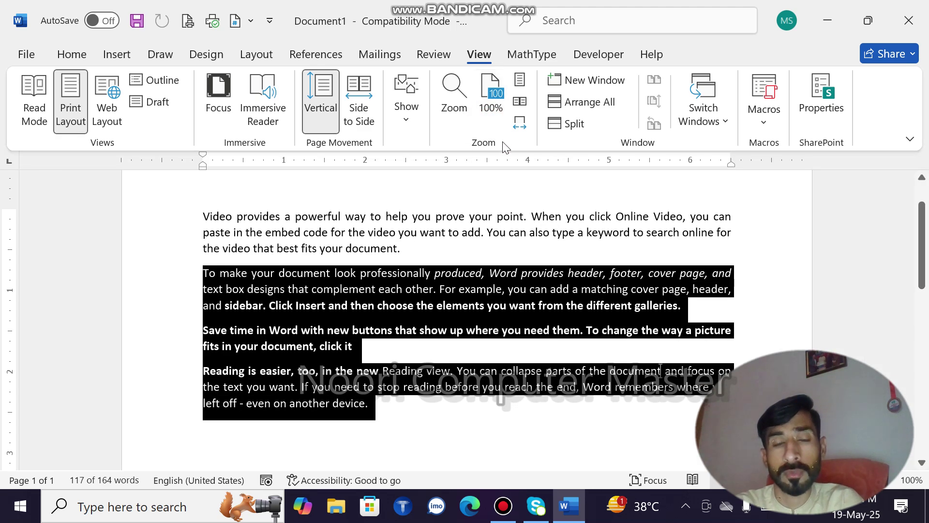
{"action": "left_click", "coordinate": [519, 89]}
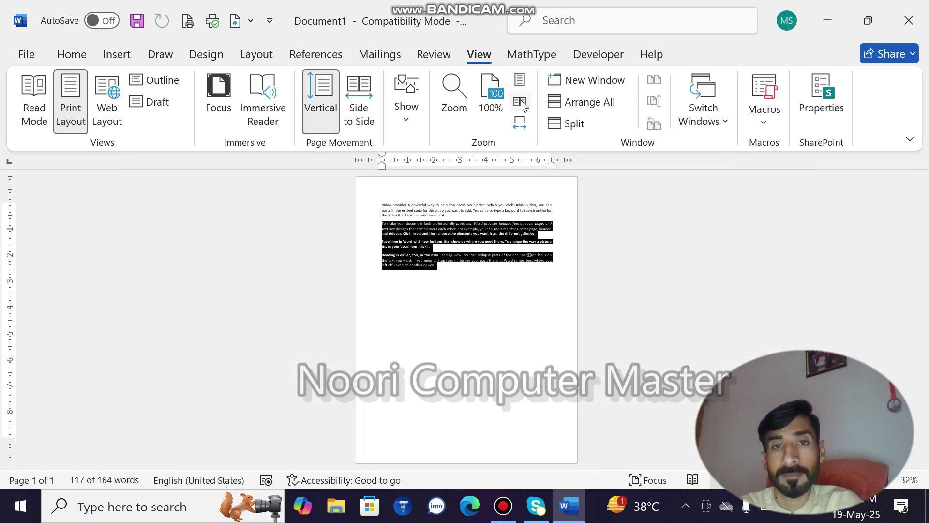
Copy all the text and paste two extra copies after the last paragraph
{"action": "left_click", "coordinate": [488, 269]}
{"action": "key", "text": "ctrl+a"}
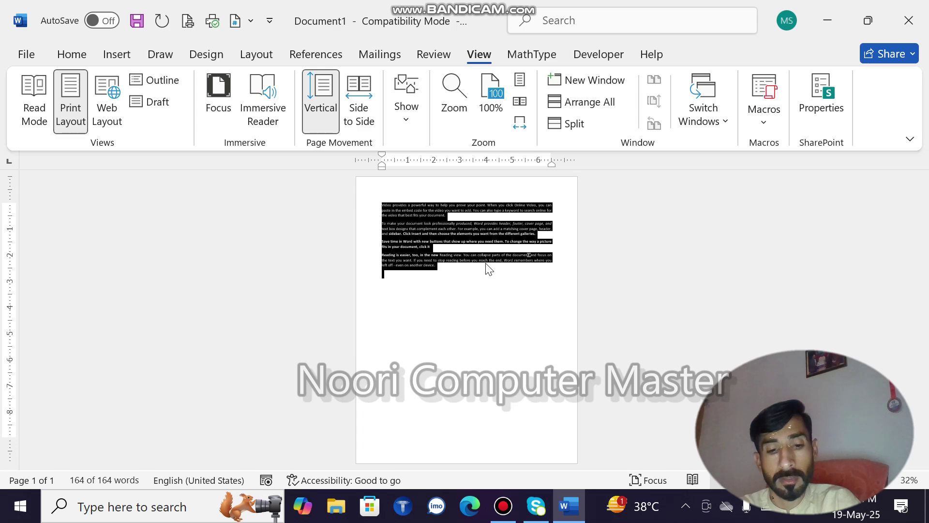
{"action": "key", "text": "ctrl+c"}
{"action": "key", "text": "ctrl+v"}
{"action": "key", "text": "ctrl+v"}
{"action": "key", "text": "ctrl+v"}
{"action": "key", "text": "ctrl+v"}
{"action": "key", "text": "ctrl+v"}
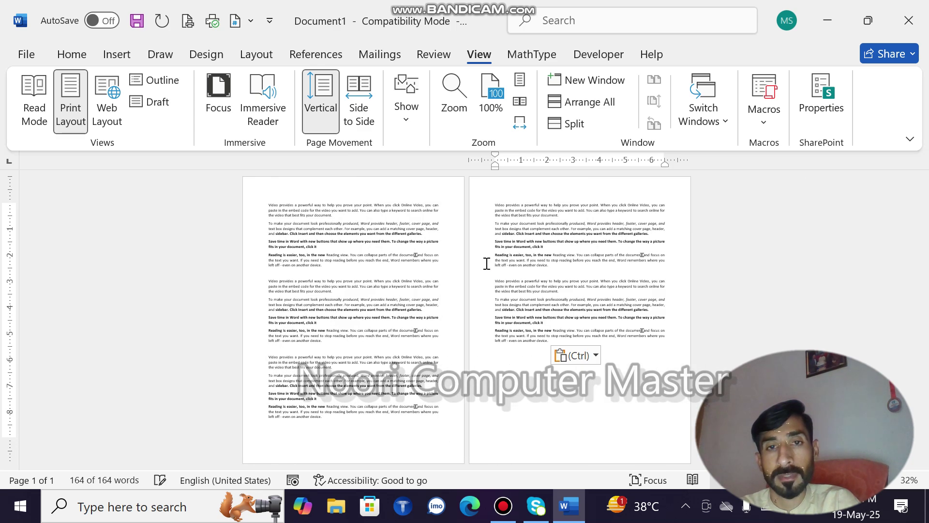
{"action": "key", "text": "ctrl+v"}
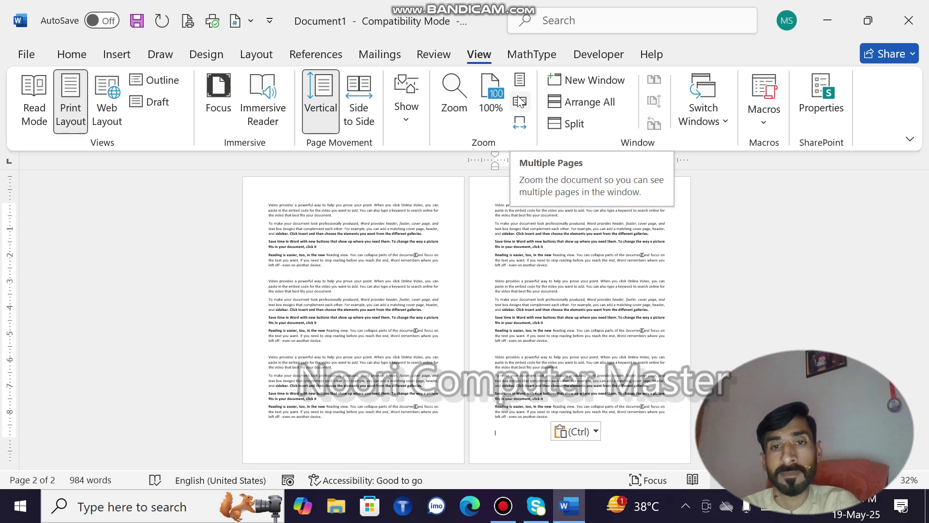
Show one page, then zoom to page width and scroll down the document
{"action": "left_click", "coordinate": [521, 80]}
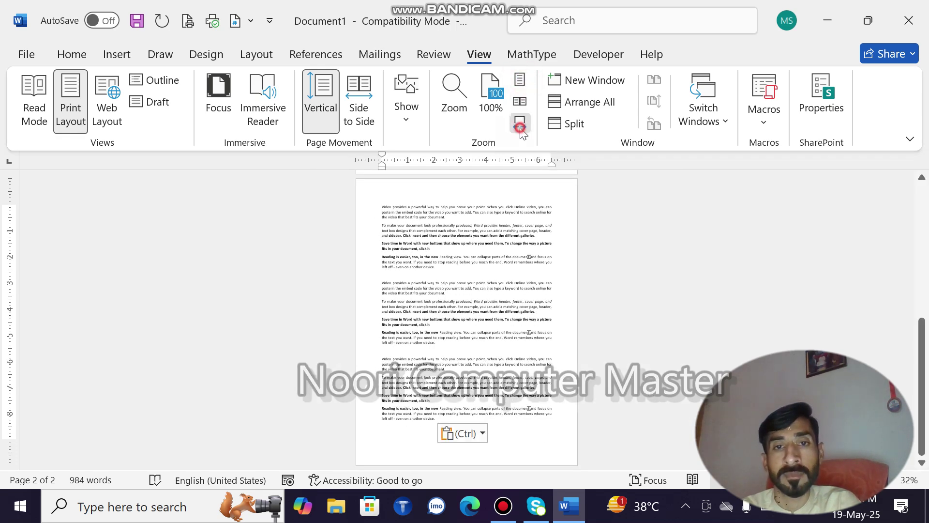
{"action": "left_click", "coordinate": [521, 124]}
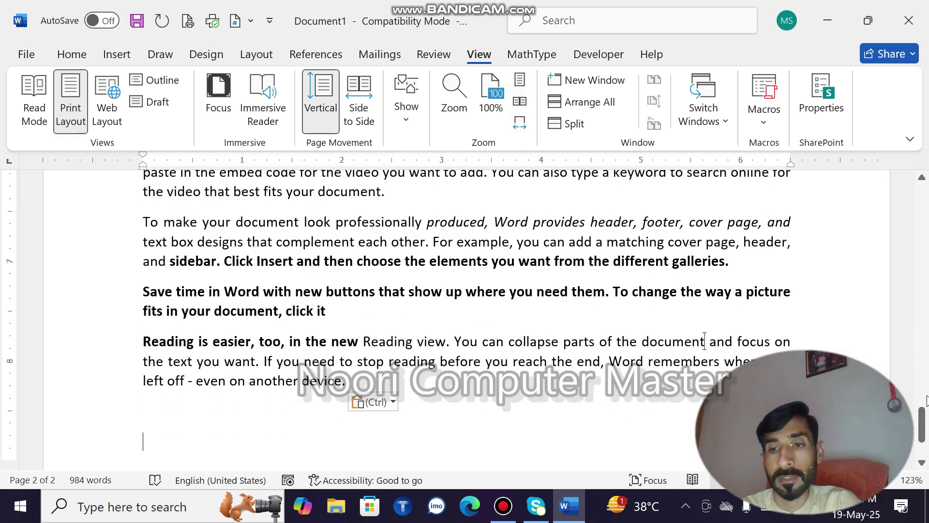
{"action": "left_click_drag", "start_coordinate": [924, 418], "coordinate": [841, 138]}
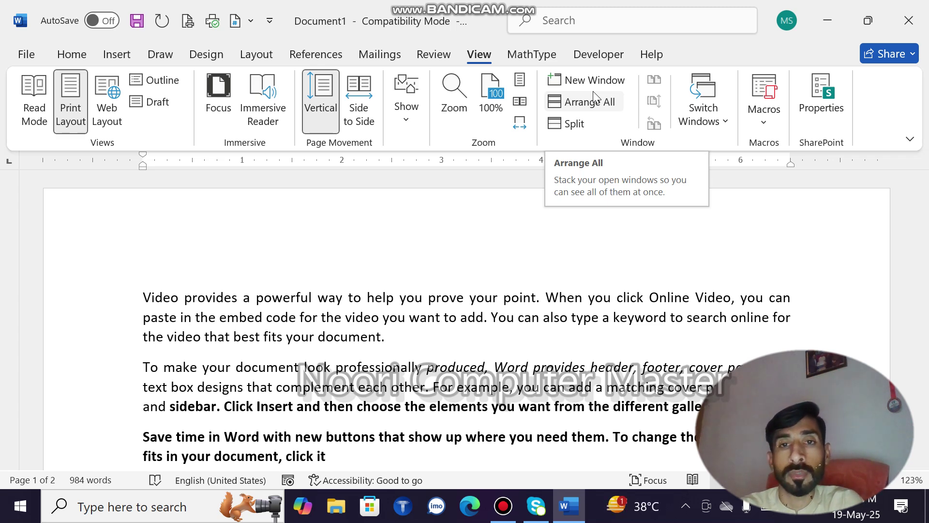
Open the sample document in a second window
{"action": "left_click", "coordinate": [599, 85]}
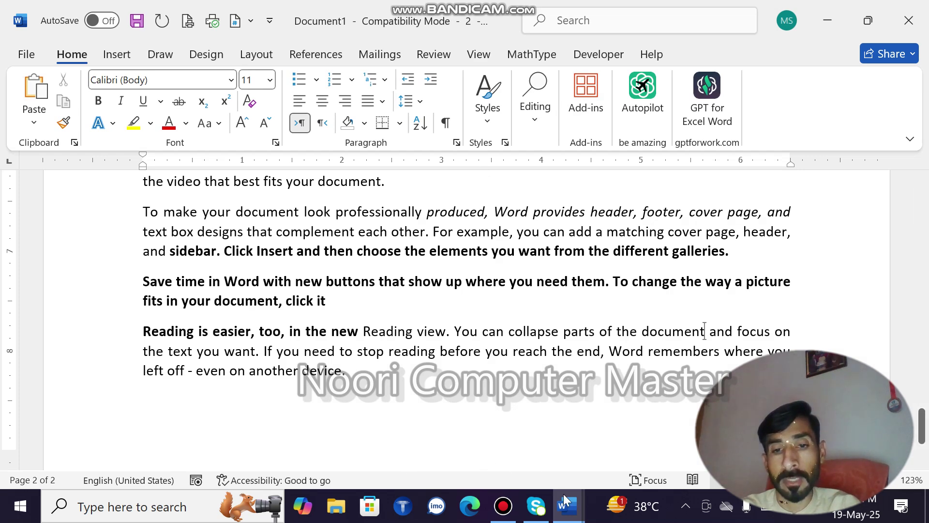
{"action": "left_click", "coordinate": [629, 428]}
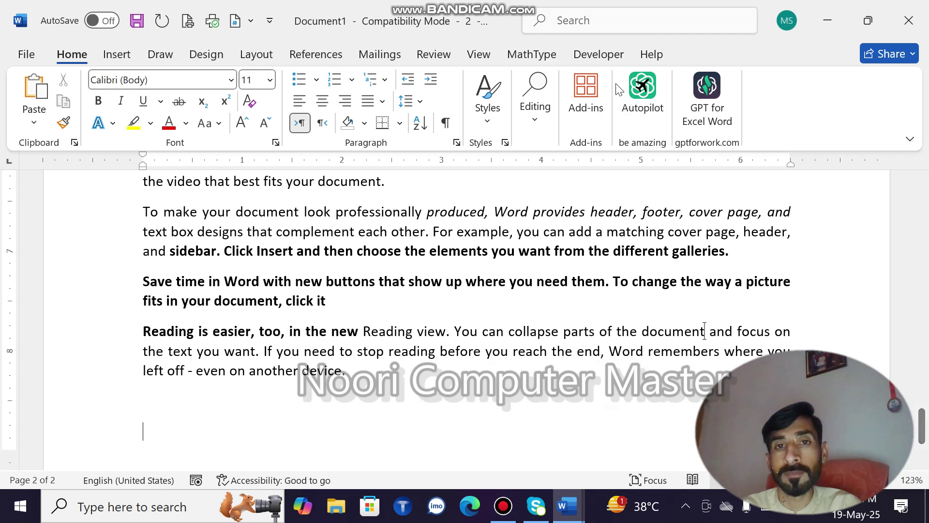
{"action": "left_click", "coordinate": [478, 56]}
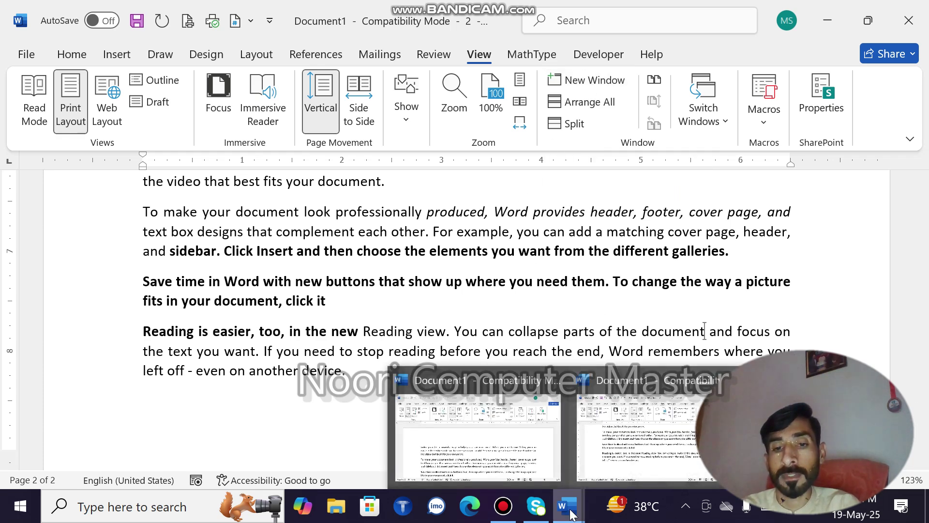
Format all the text red with yellow highlight and make it bold
{"action": "left_click", "coordinate": [612, 444]}
{"action": "key", "text": "ctrl+a"}
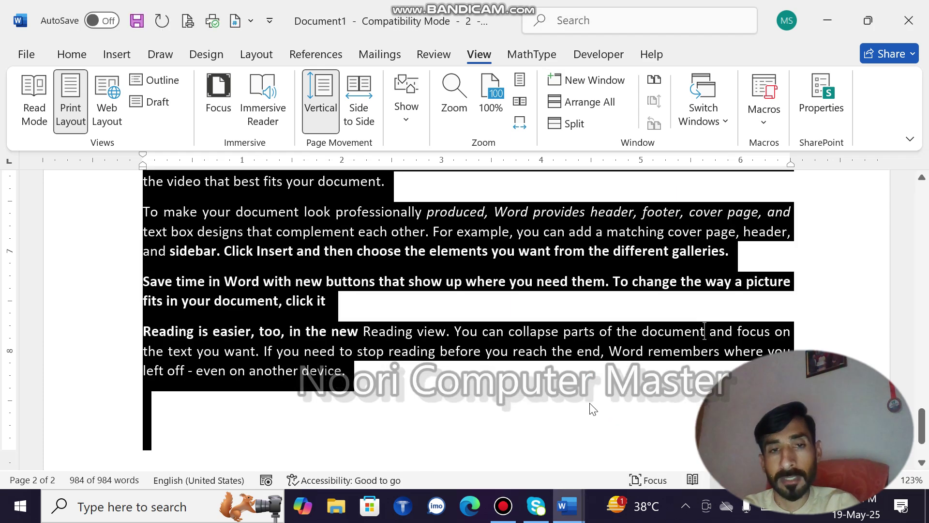
{"action": "left_click", "coordinate": [91, 60]}
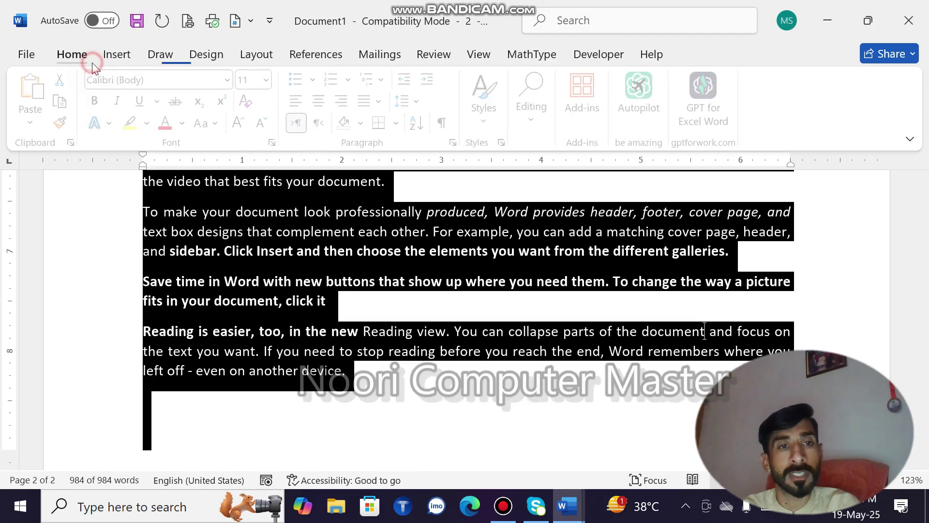
{"action": "left_click", "coordinate": [168, 123]}
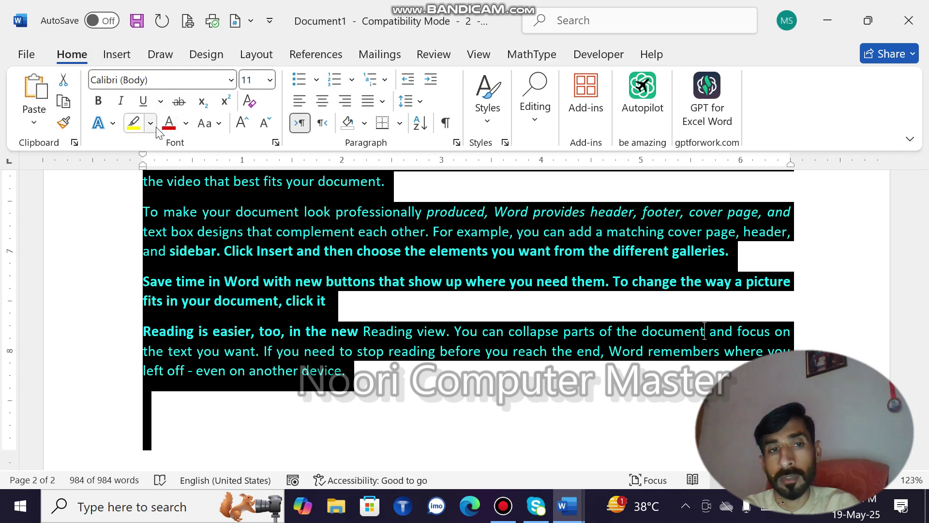
{"action": "left_click", "coordinate": [134, 125]}
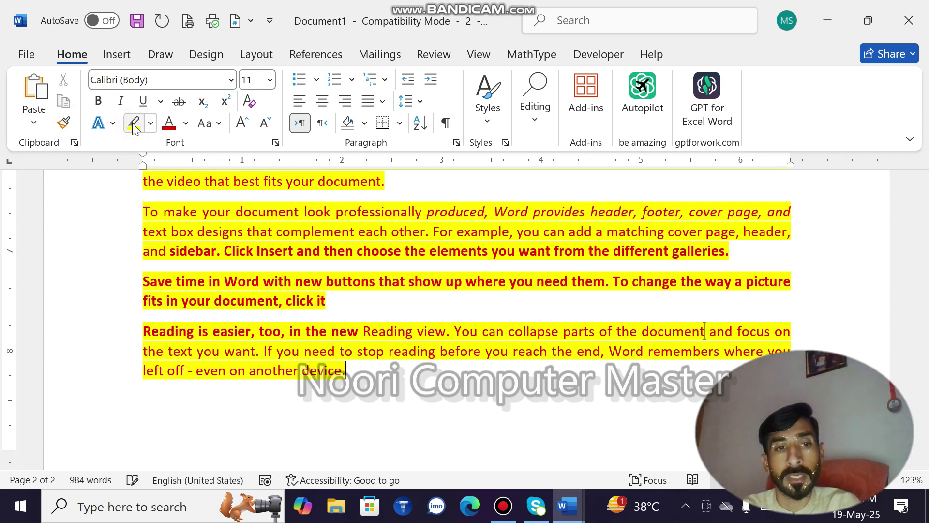
{"action": "left_click", "coordinate": [99, 103]}
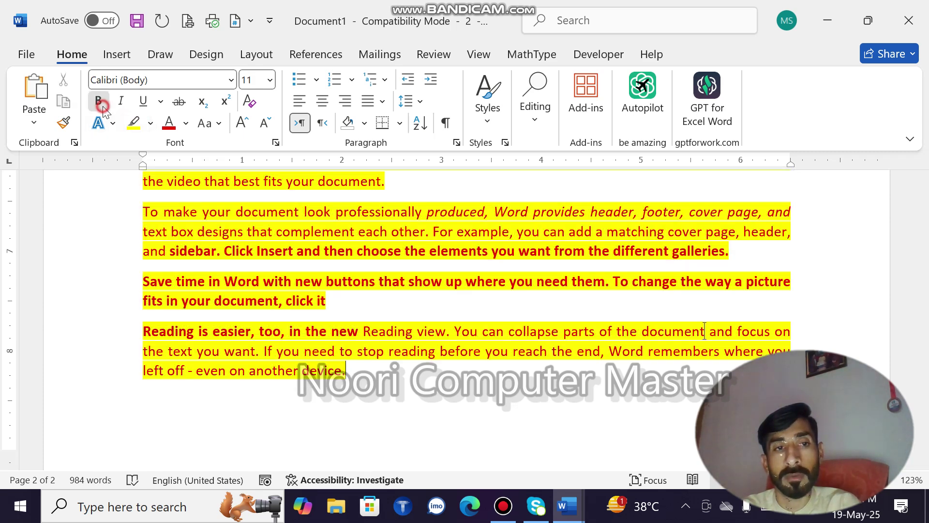
{"action": "left_click", "coordinate": [424, 330]}
{"action": "key", "text": "ctrl+a"}
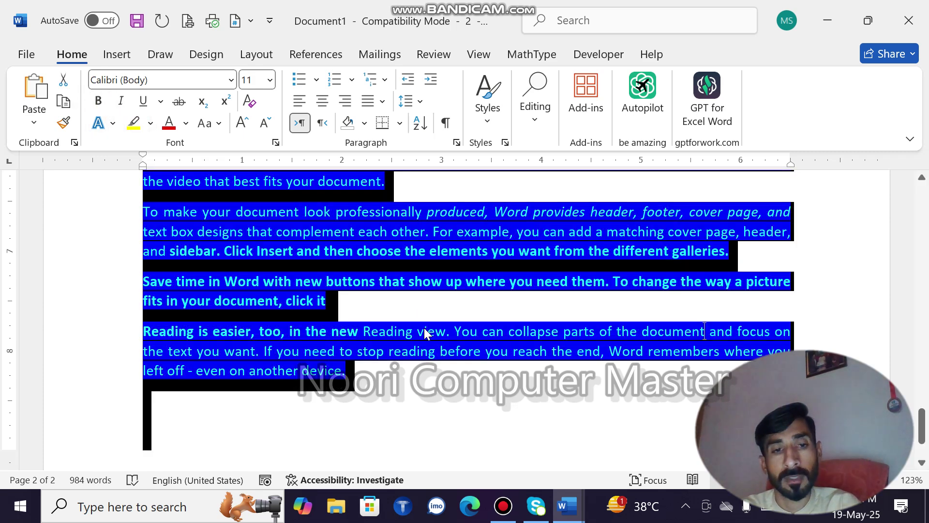
{"action": "left_click", "coordinate": [93, 102]}
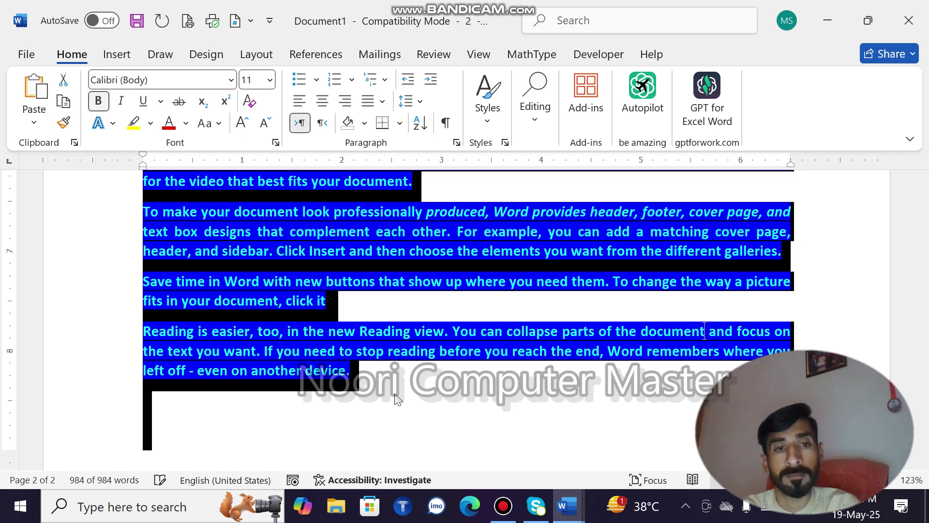
{"action": "left_click", "coordinate": [434, 437]}
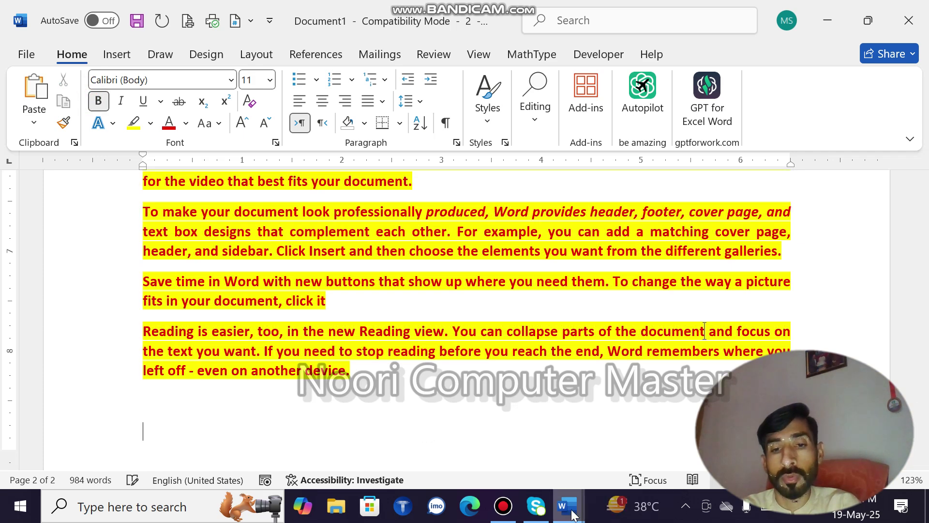
Switch between the two Document1 windows, then create a new blank document
{"action": "mouse_move", "coordinate": [569, 507]}
{"action": "left_click", "coordinate": [556, 460]}
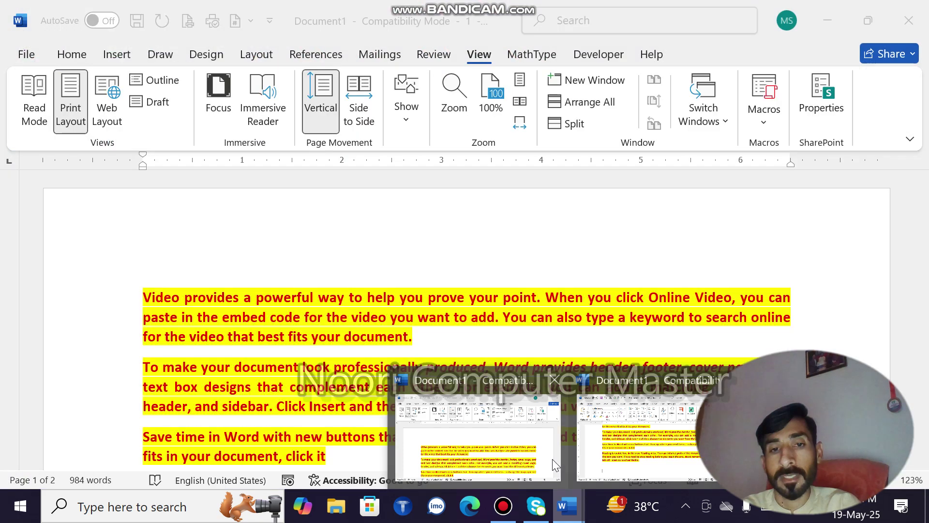
{"action": "mouse_move", "coordinate": [579, 507]}
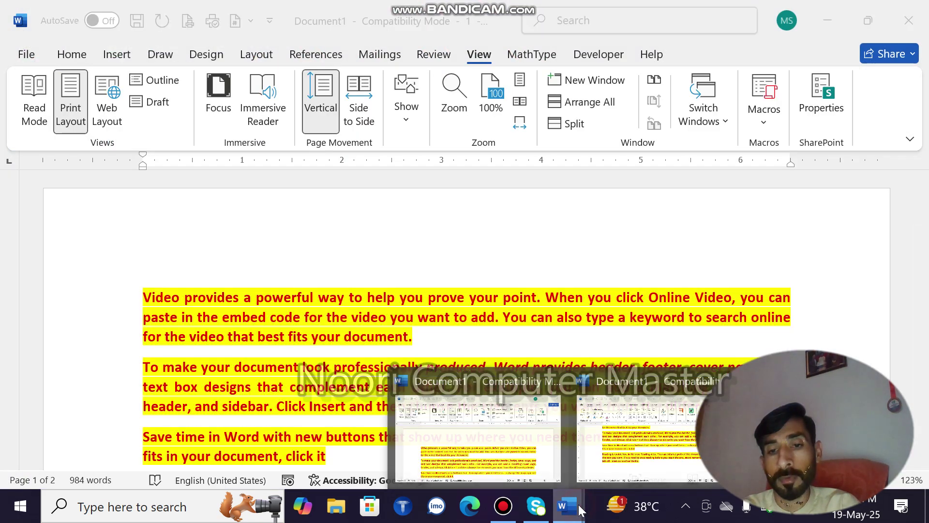
{"action": "left_click", "coordinate": [639, 443]}
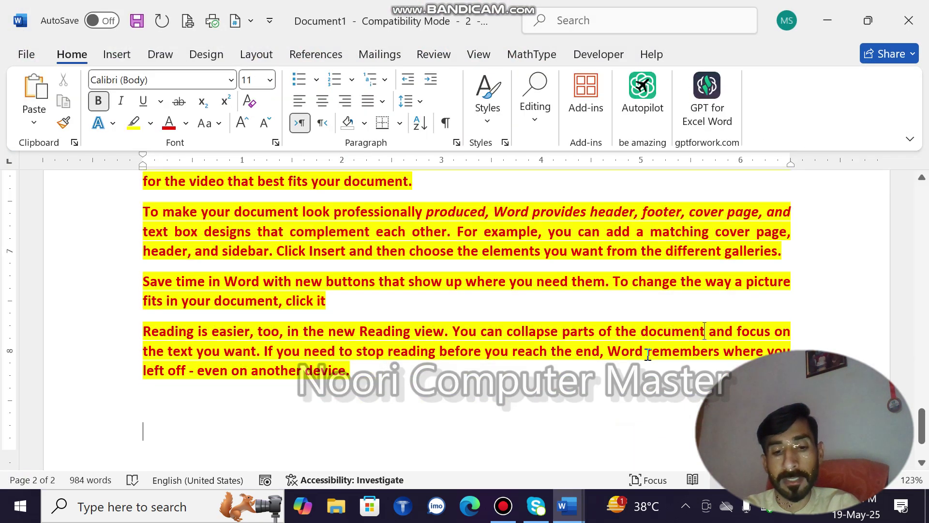
{"action": "key", "text": "ctrl+n"}
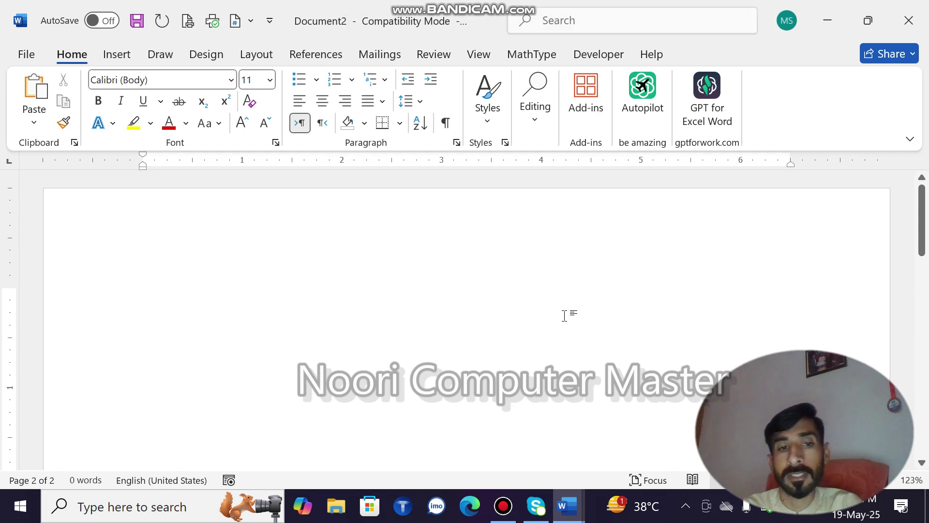
Type 'ddf' in Document2, then arrange all open Word windows on screen
{"action": "type", "text": "ddfsddfsdf"}
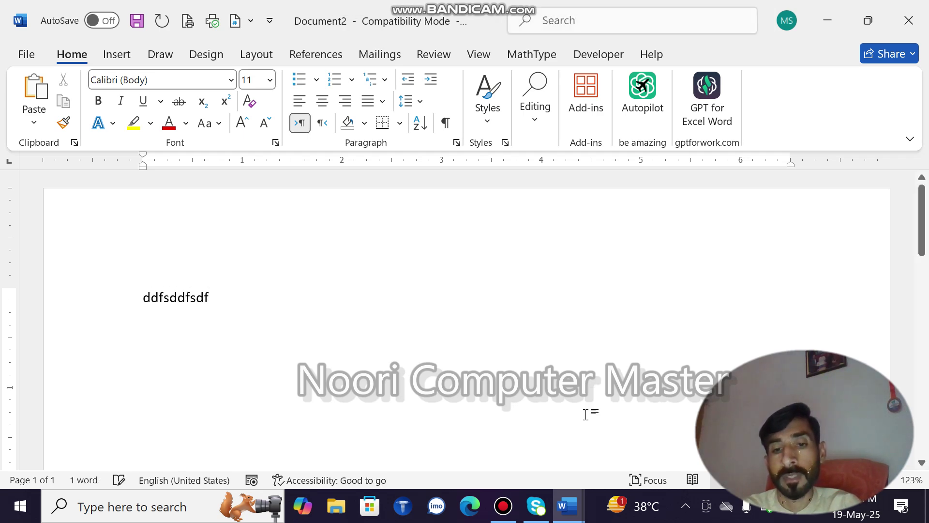
{"action": "mouse_move", "coordinate": [567, 506]}
{"action": "left_click", "coordinate": [528, 463]}
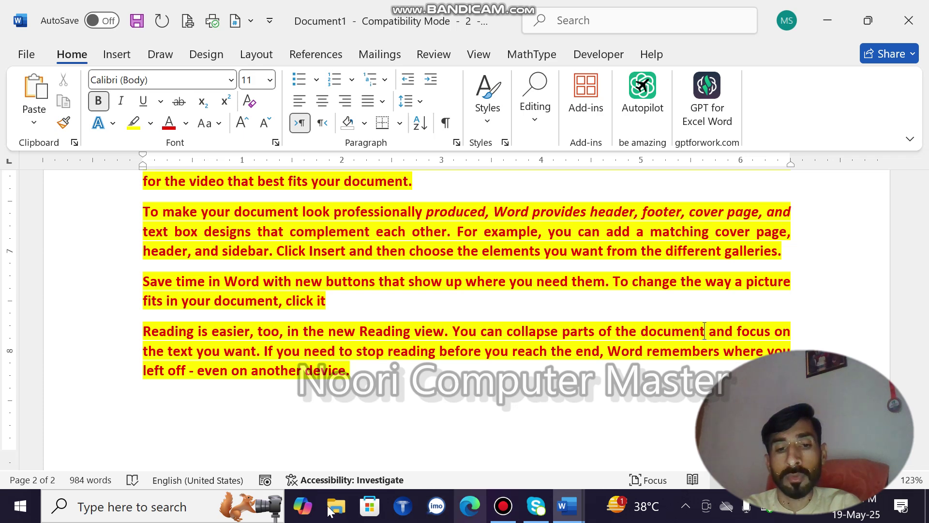
{"action": "left_click", "coordinate": [478, 46]}
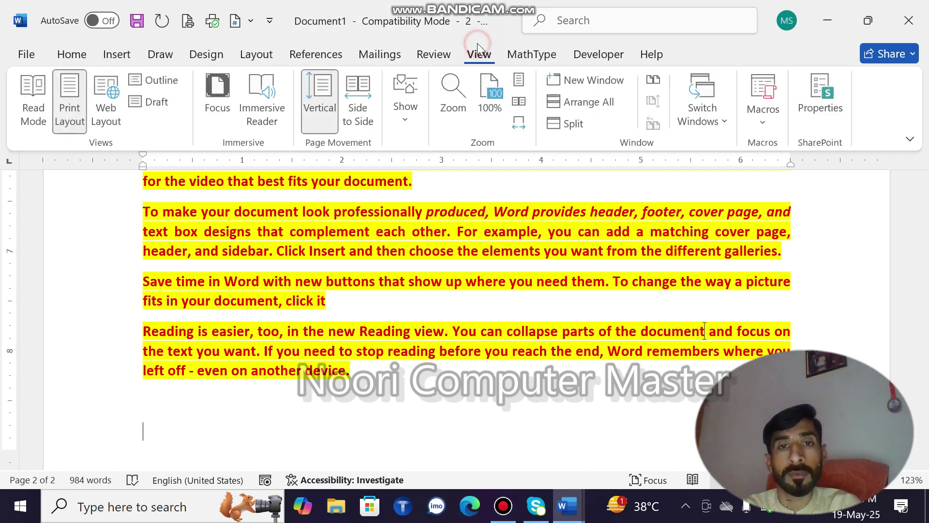
{"action": "left_click", "coordinate": [587, 104]}
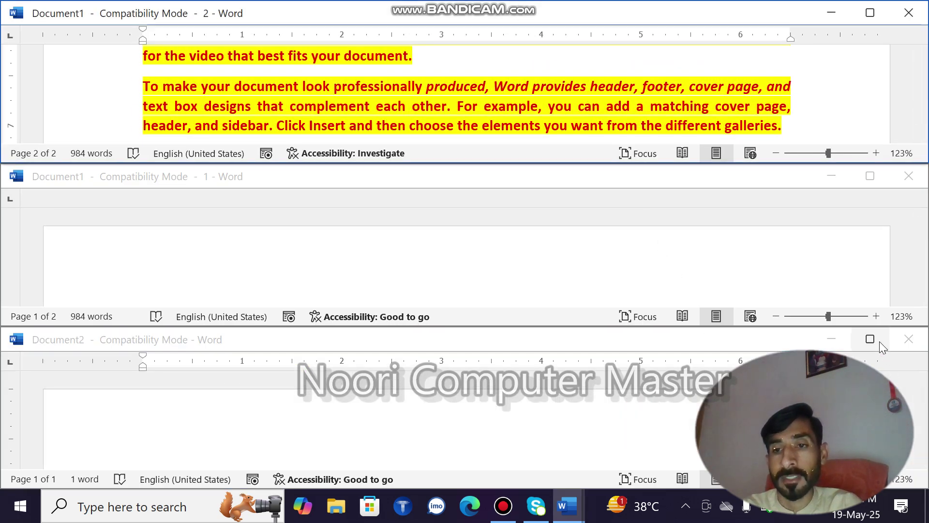
Maximize Document2, type 'dfsfdsd fs df s df sdf', and close it
{"action": "left_click", "coordinate": [879, 341]}
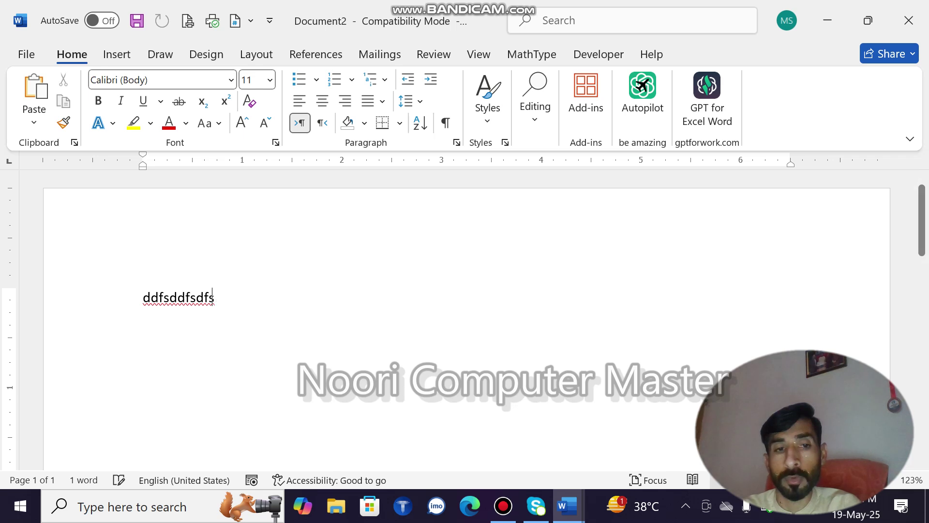
{"action": "type", "text": "dfsfdsd fs df s df sdf"}
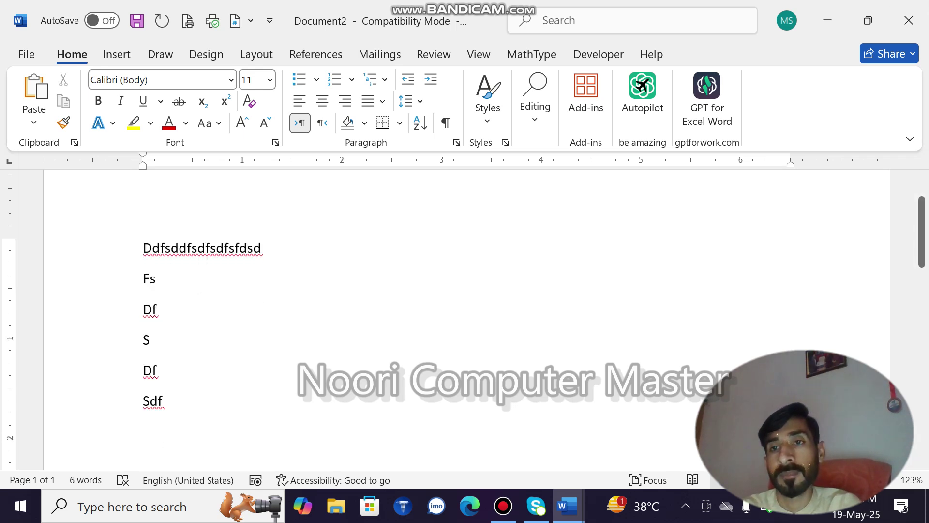
{"action": "left_click", "coordinate": [908, 20]}
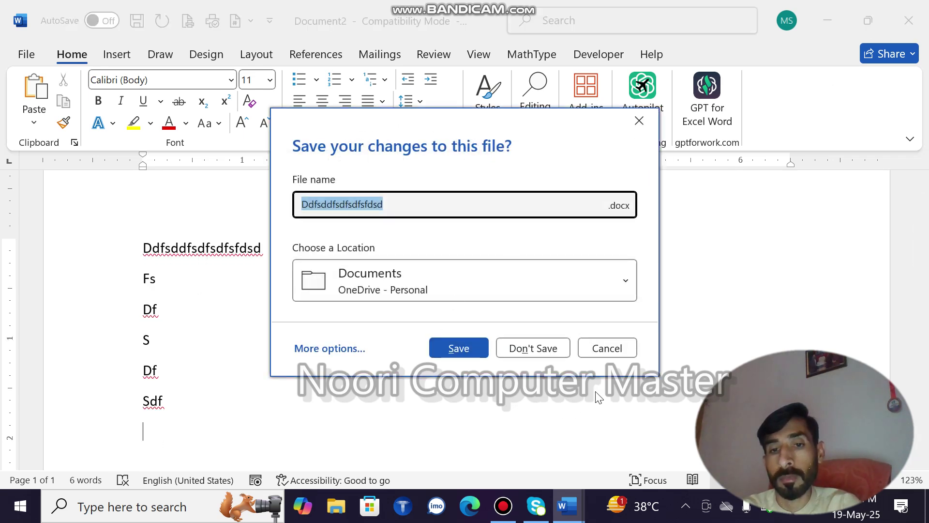
Close Document2 with Don't Save, shut the extra Document1 window, and maximize the remaining one
{"action": "left_click", "coordinate": [605, 347]}
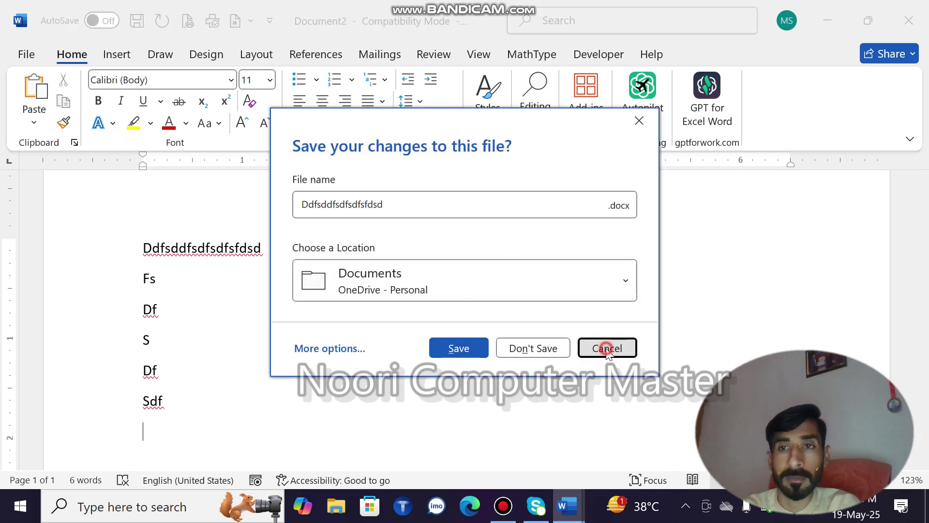
{"action": "left_click", "coordinate": [862, 29]}
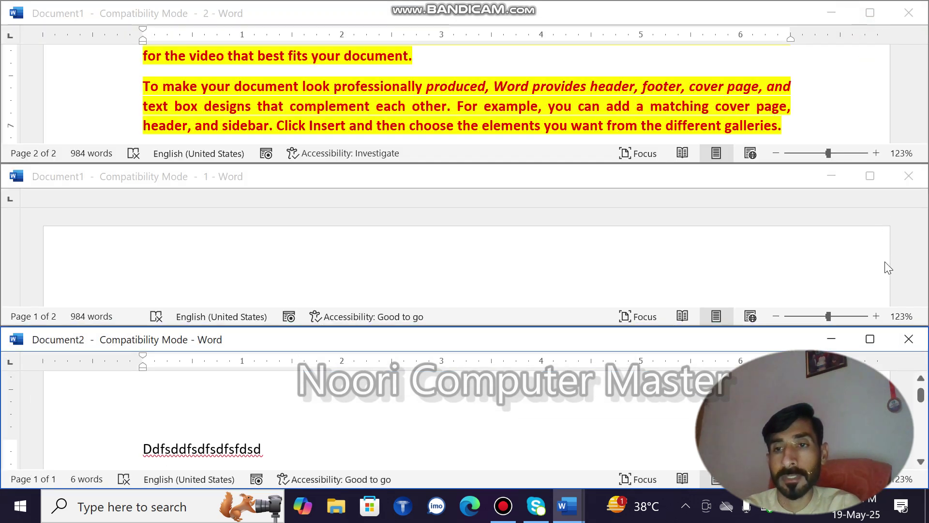
{"action": "left_click", "coordinate": [905, 337]}
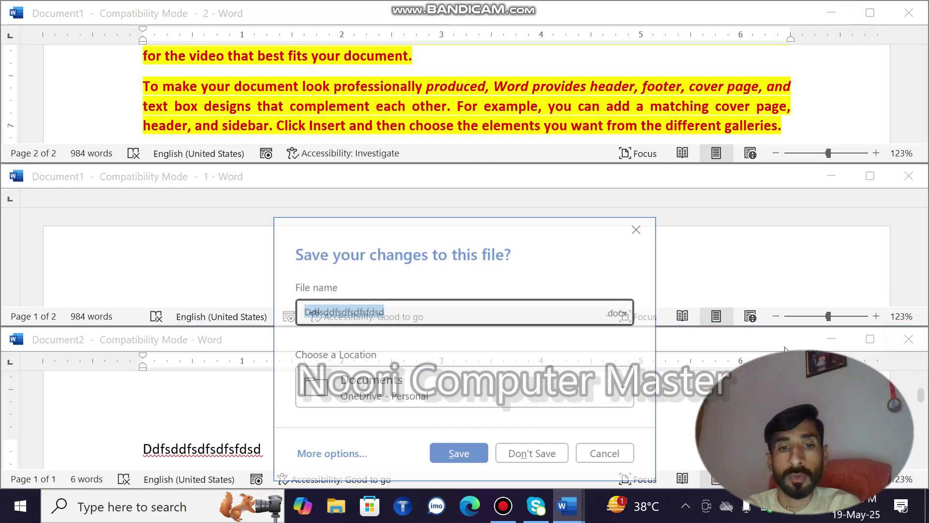
{"action": "left_click", "coordinate": [534, 458]}
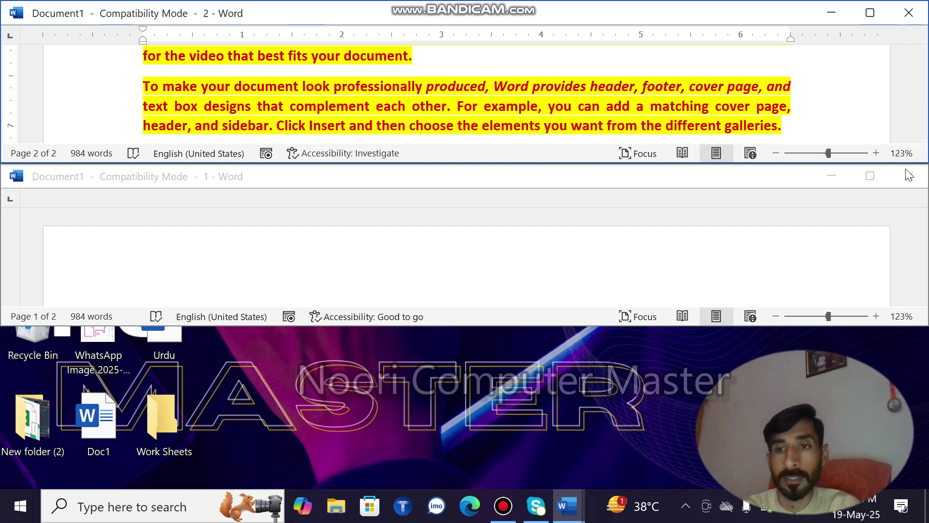
{"action": "left_click", "coordinate": [908, 175]}
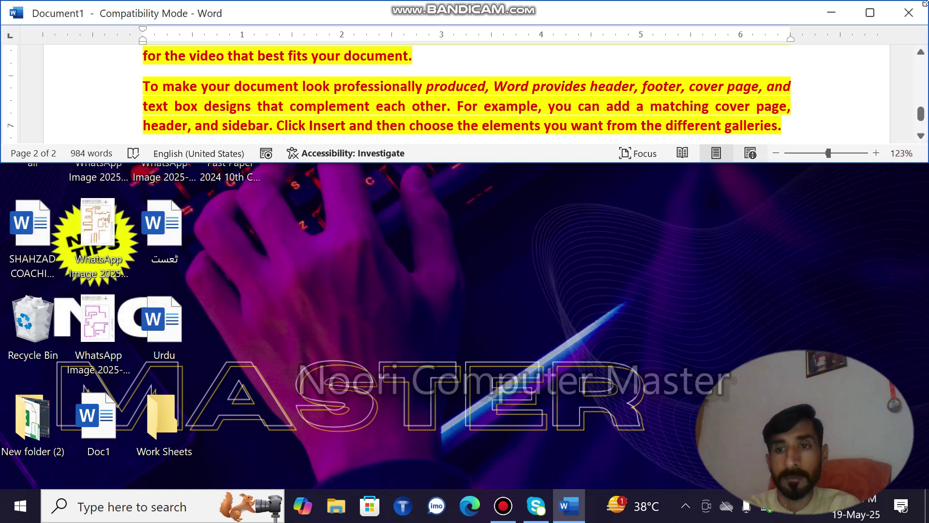
{"action": "left_click", "coordinate": [871, 12]}
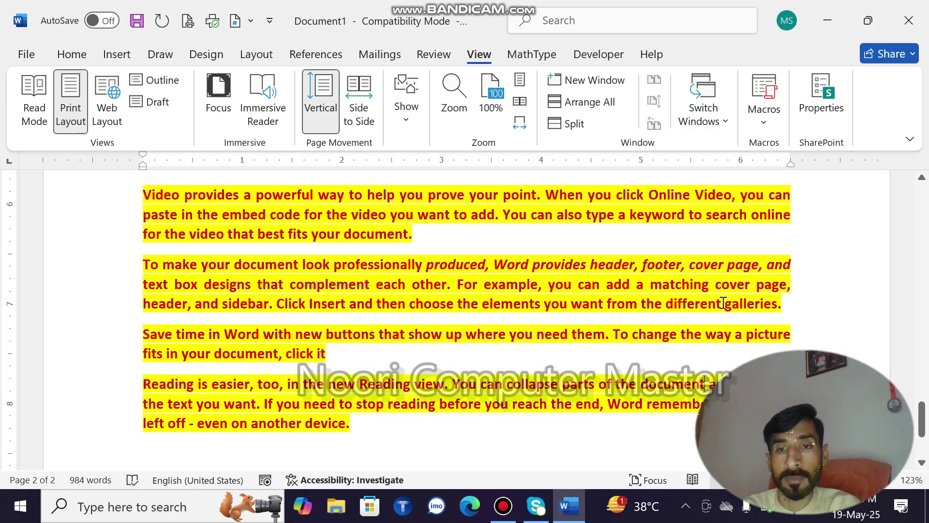
{"action": "key", "text": "ctrl+a"}
{"action": "key", "text": "Delete"}
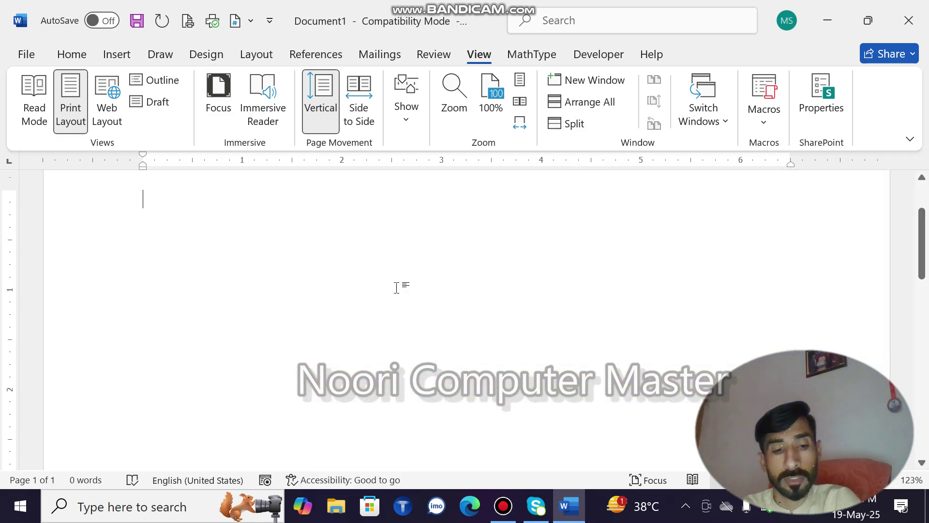
{"action": "key", "text": "ctrl+z"}
{"action": "left_click", "coordinate": [486, 327]}
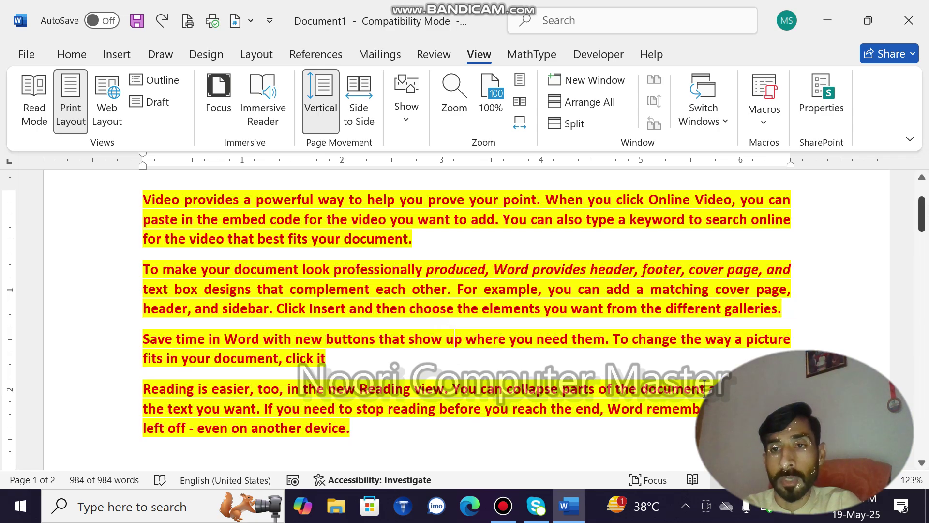
{"action": "left_click_drag", "start_coordinate": [922, 216], "coordinate": [923, 438]}
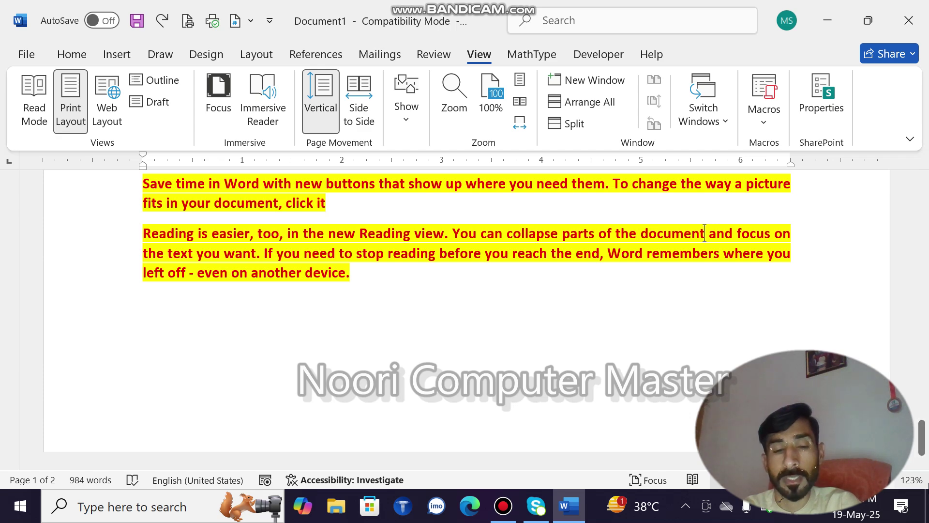
{"action": "left_click", "coordinate": [329, 358]}
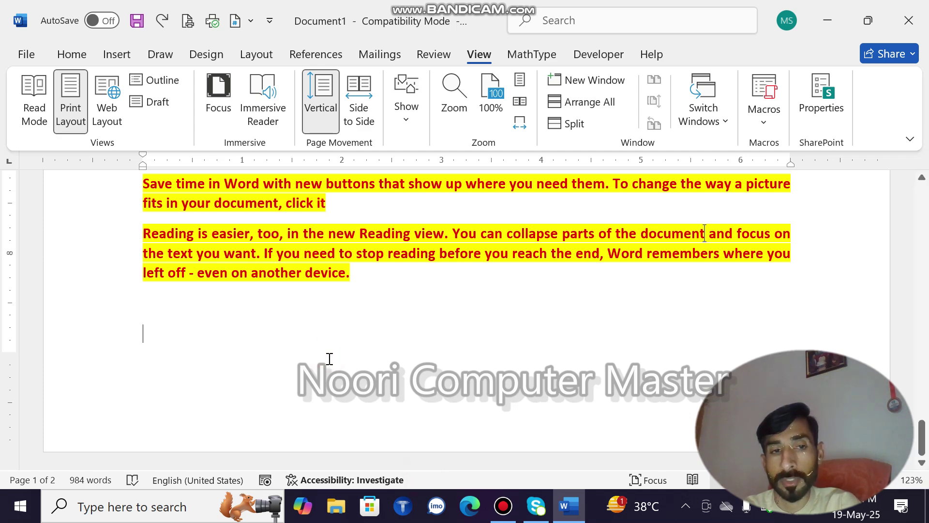
{"action": "left_click_drag", "start_coordinate": [922, 442], "coordinate": [847, 206]}
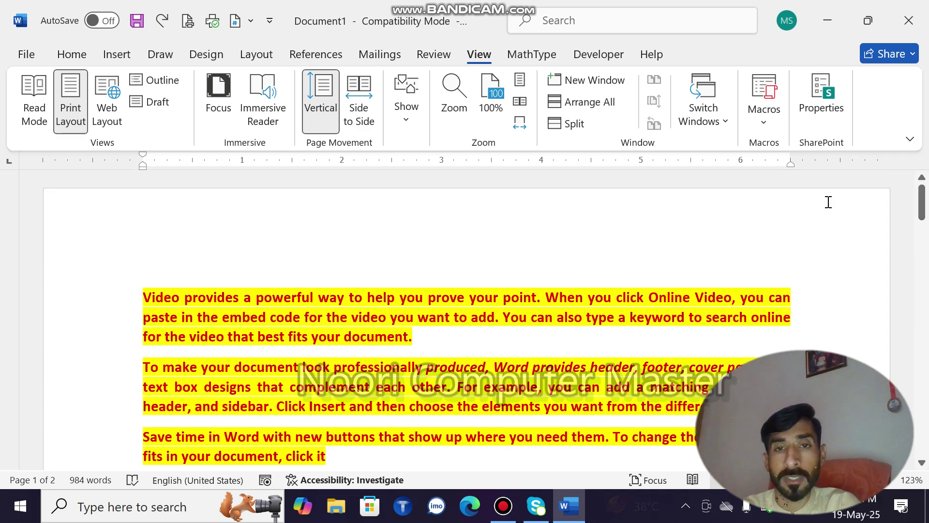
Split the window into two panes and type several filler lines in the lower pane
{"action": "left_click", "coordinate": [575, 124]}
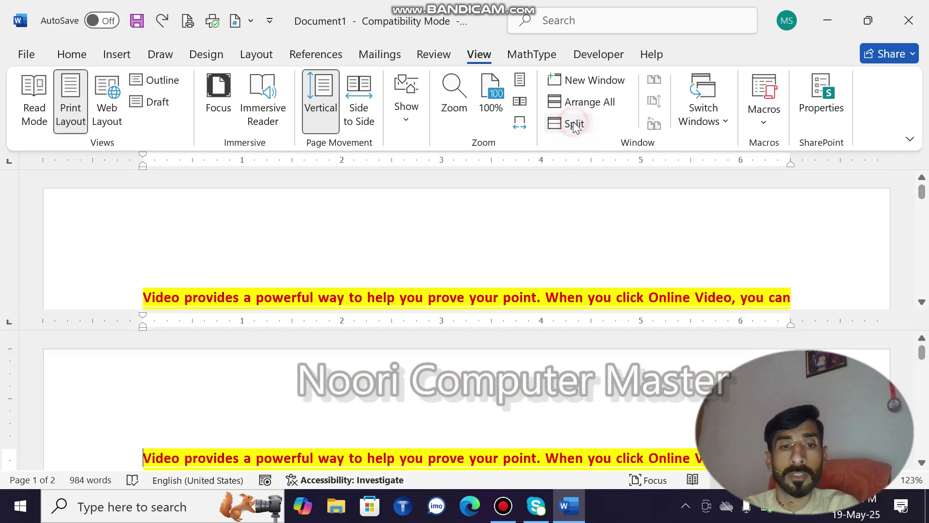
{"action": "left_click", "coordinate": [921, 302]}
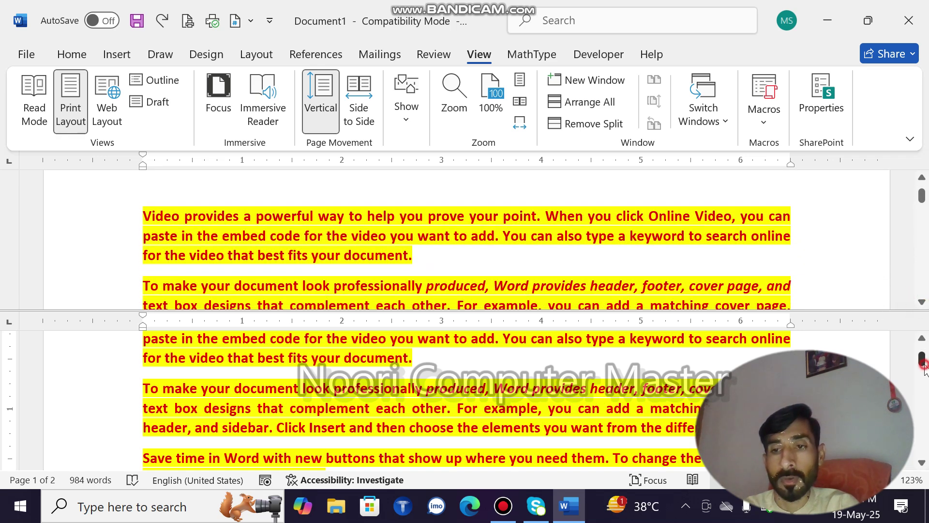
{"action": "left_click_drag", "start_coordinate": [922, 364], "coordinate": [922, 447]}
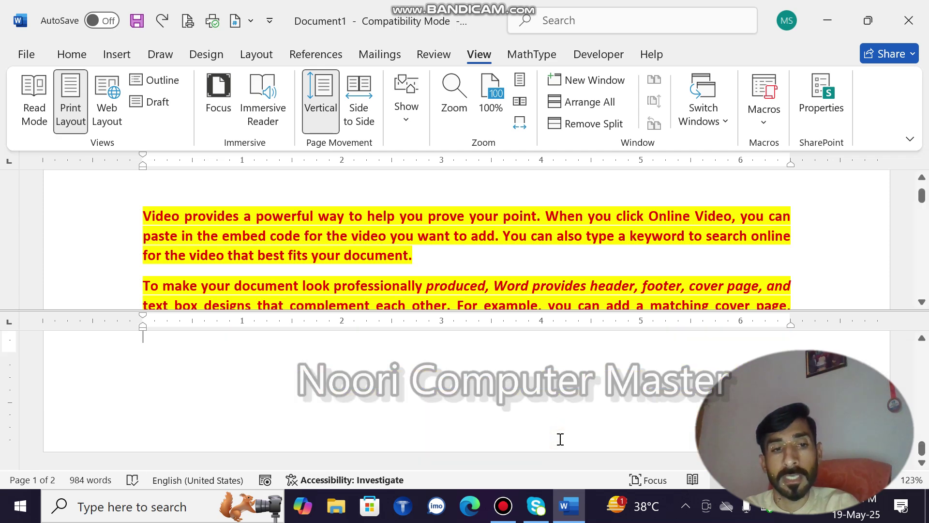
{"action": "type", "text": "sdfsdfsdfj"}
{"action": "key", "text": "Return"}
{"action": "type", "text": "sdf"}
{"action": "key", "text": "Return"}
{"action": "type", "text": "sfd"}
{"action": "key", "text": "Return"}
{"action": "type", "text": "s"}
{"action": "key", "text": "Return"}
{"action": "type", "text": "dfs"}
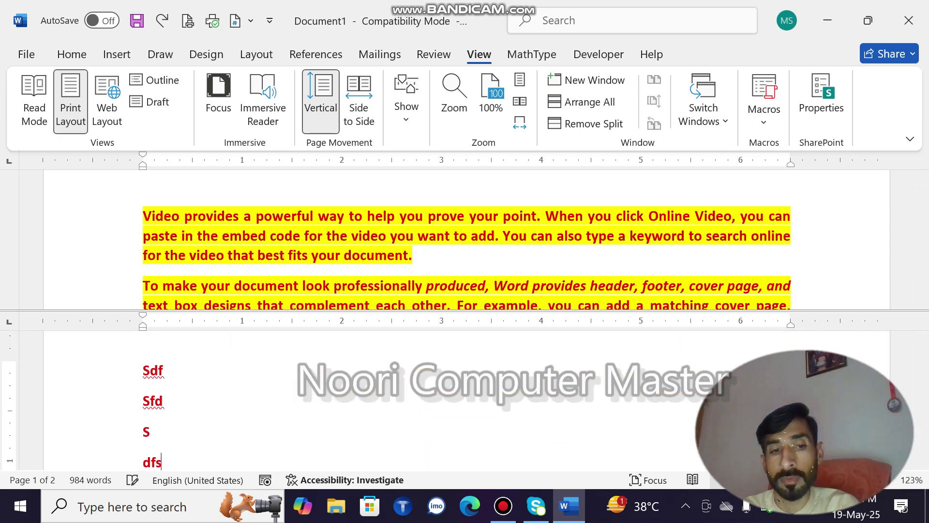
{"action": "type", "text": "df"}
{"action": "key", "text": "Return"}
{"action": "type", "text": "sdfs"}
{"action": "key", "text": "Return"}
{"action": "type", "text": "df"}
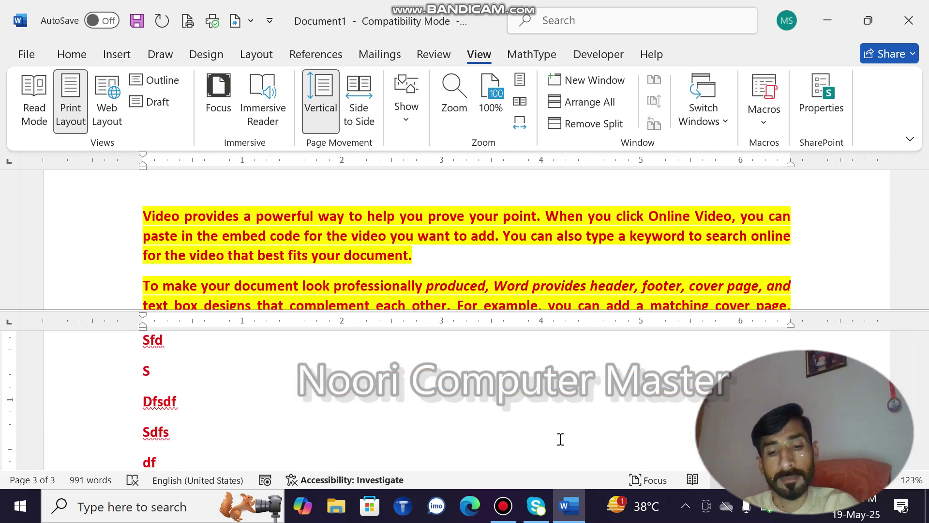
Delete all the document text and remove the split
{"action": "key", "text": "ctrl+a"}
{"action": "key", "text": "Delete"}
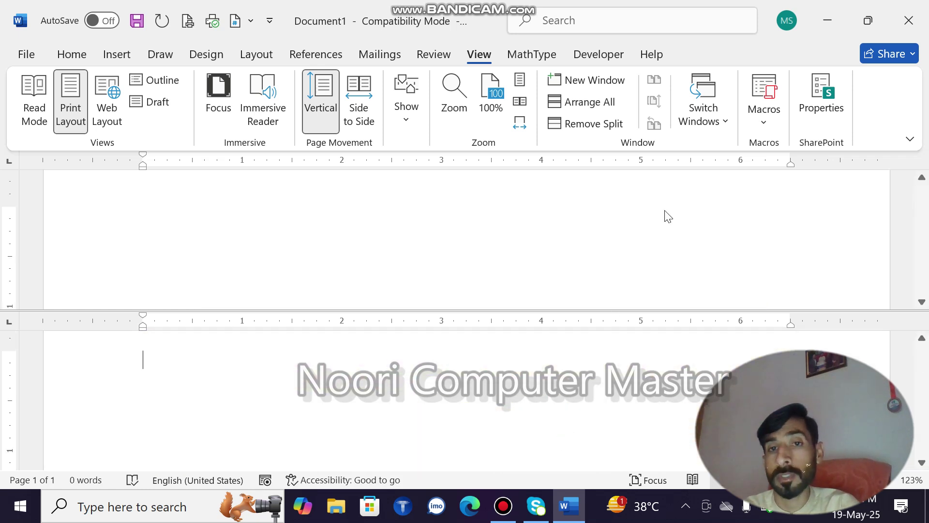
{"action": "left_click", "coordinate": [570, 129]}
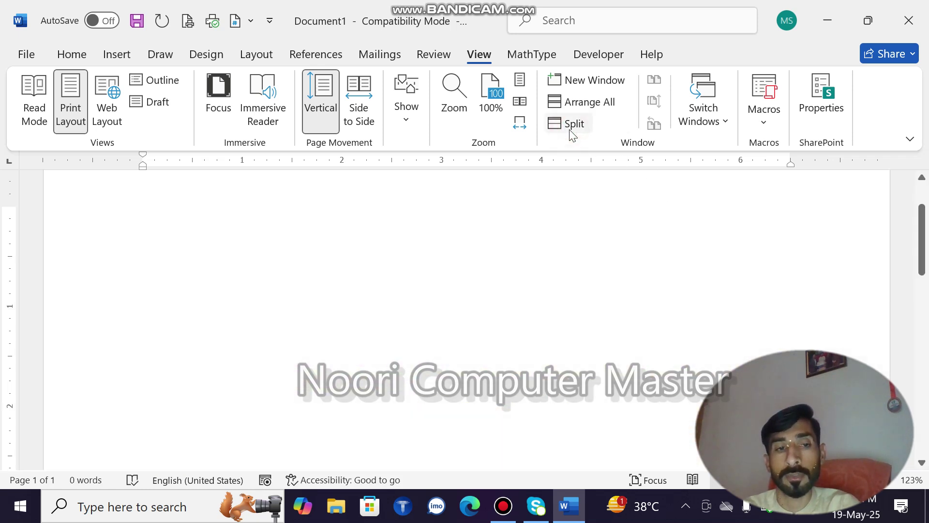